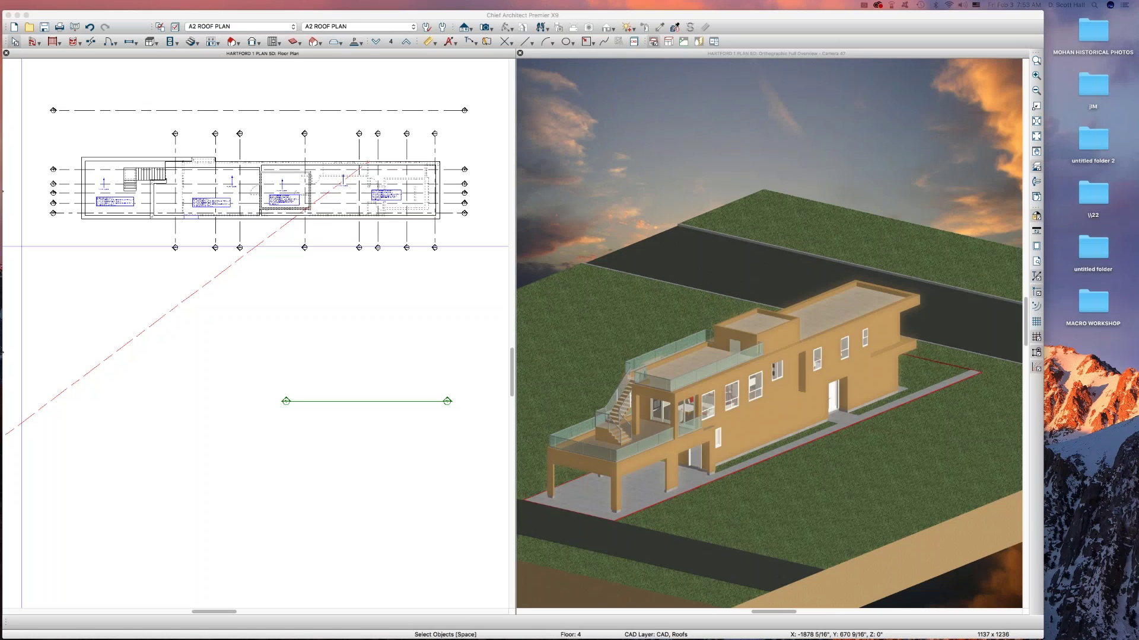
Go down two floors to Floor 0 and switch the layer set to A9 FOUNDATION
left_click(344, 302)
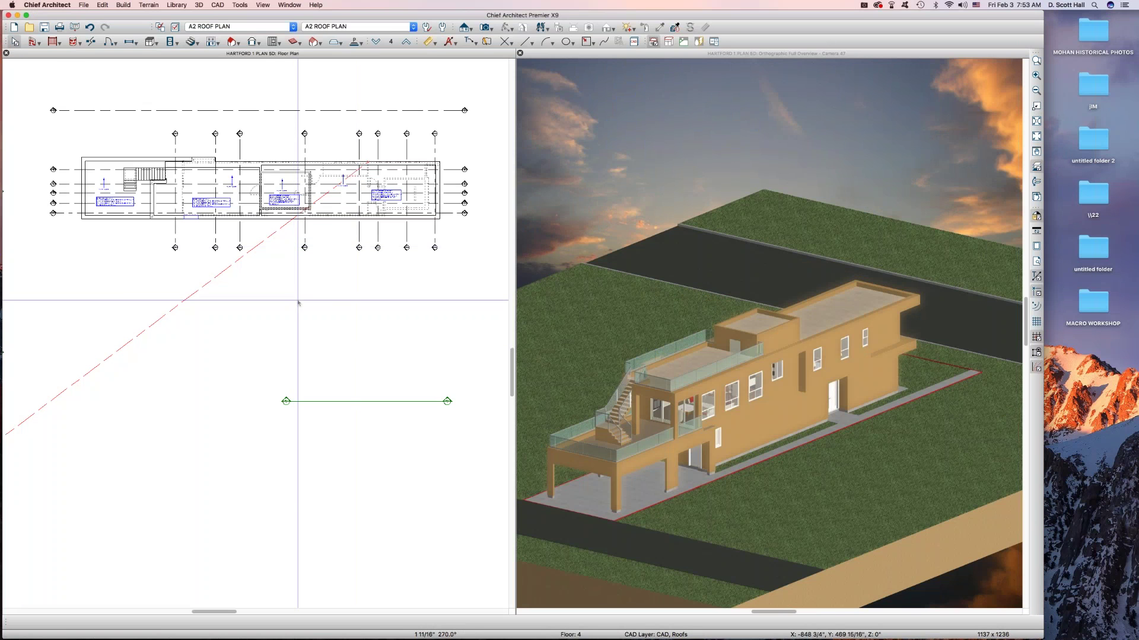
scroll(79, 134, "up", 1)
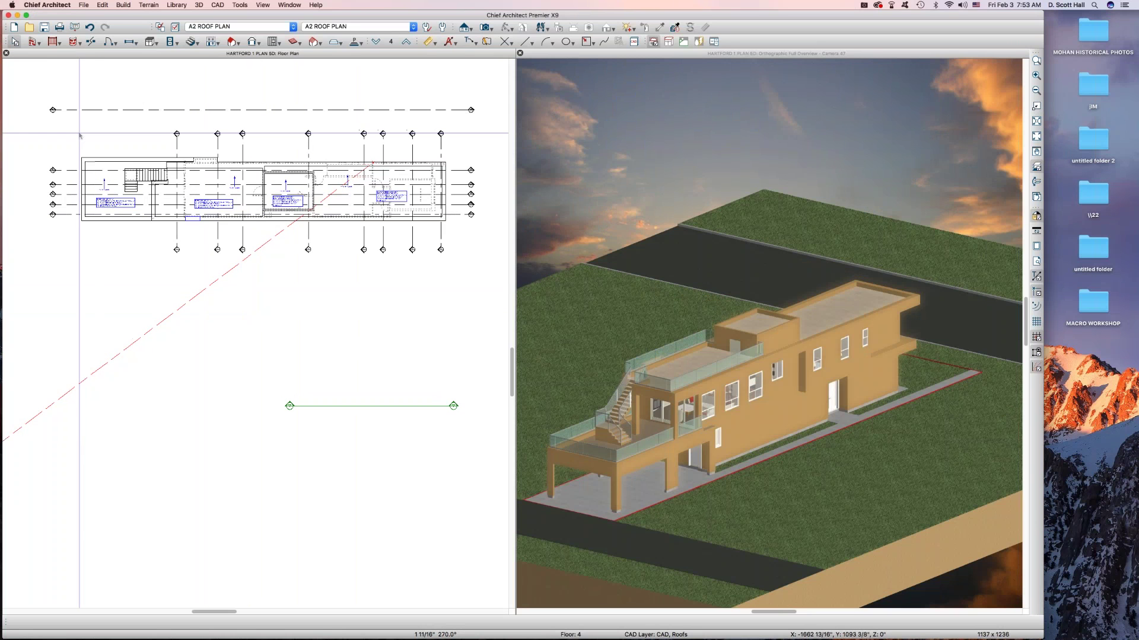
left_click(376, 42)
left_click(376, 42)
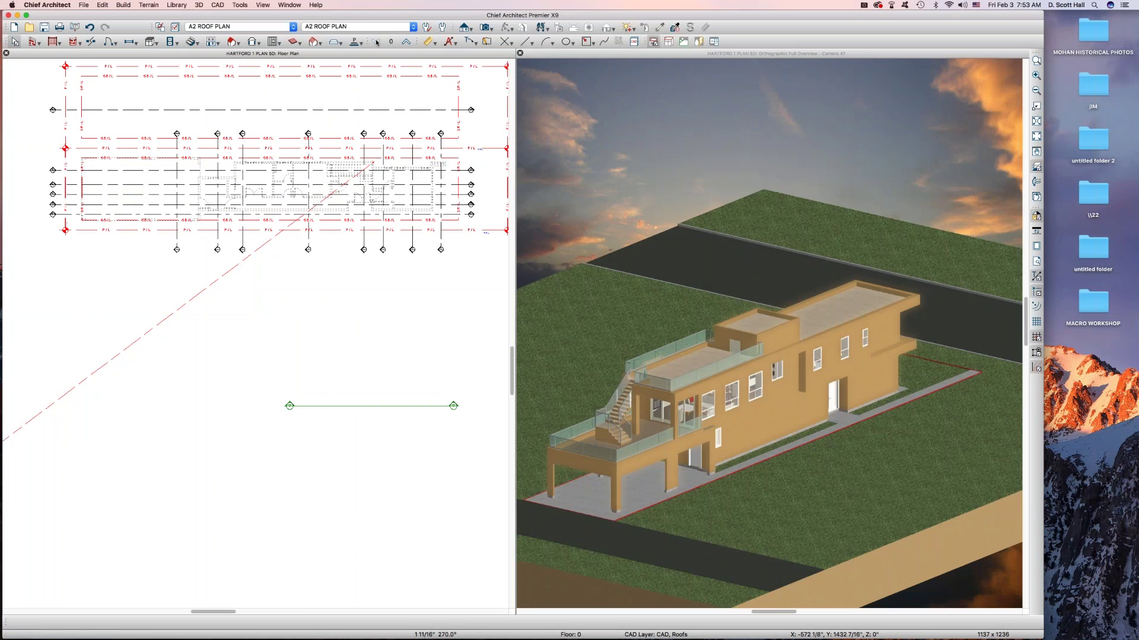
left_click(320, 27)
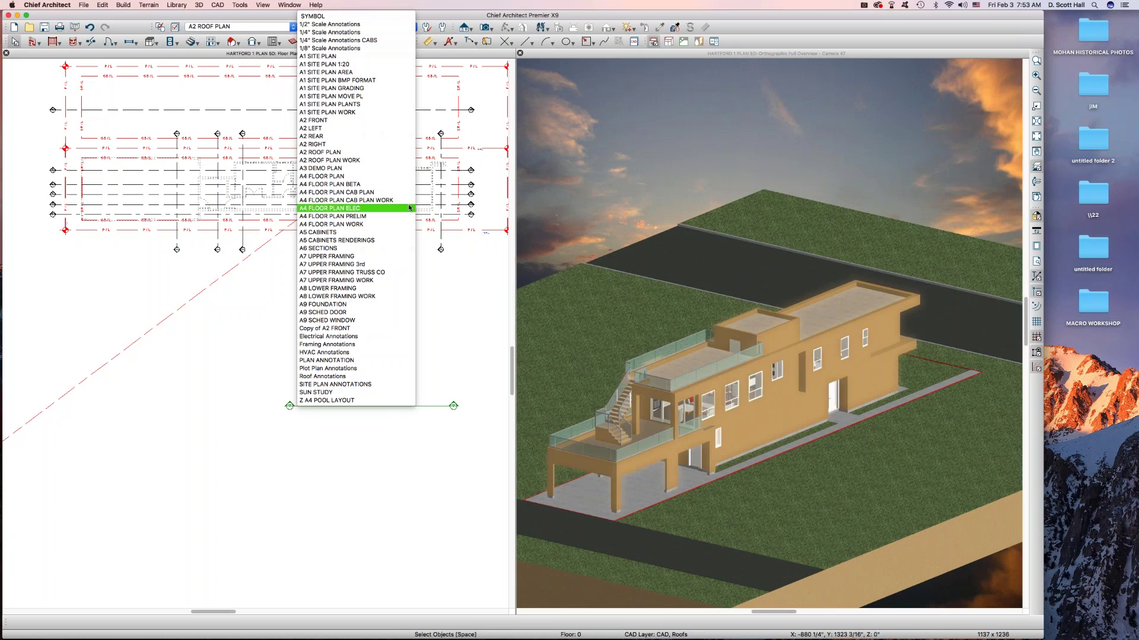
left_click(336, 305)
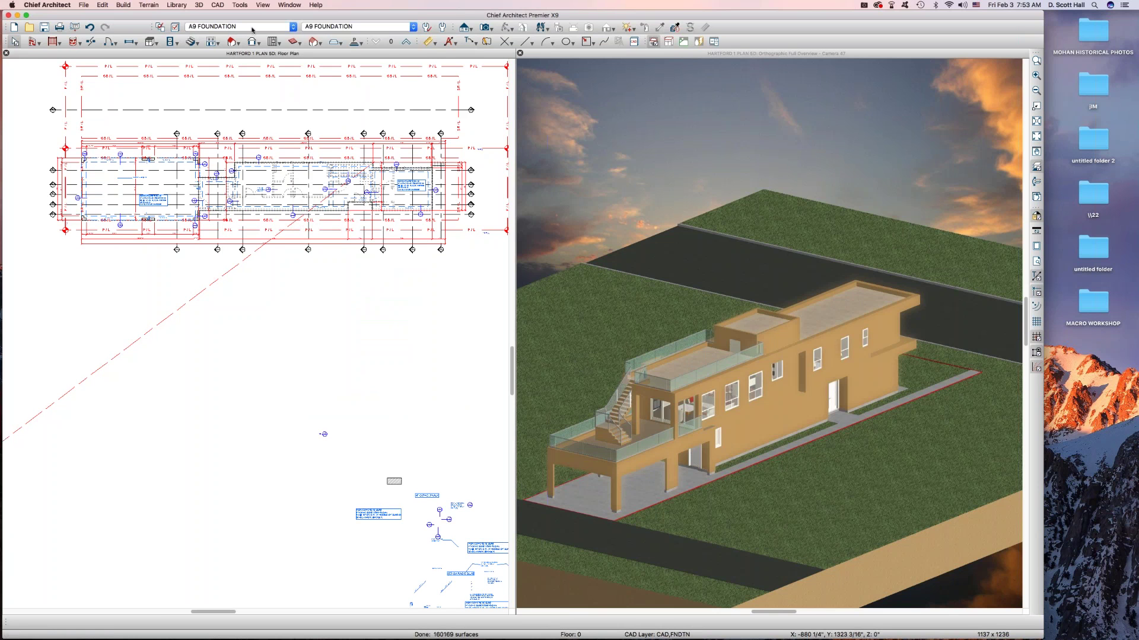
Choose A9 FOUNDATION REF as the foundation's Reference Floor Layer Set
left_click(391, 41)
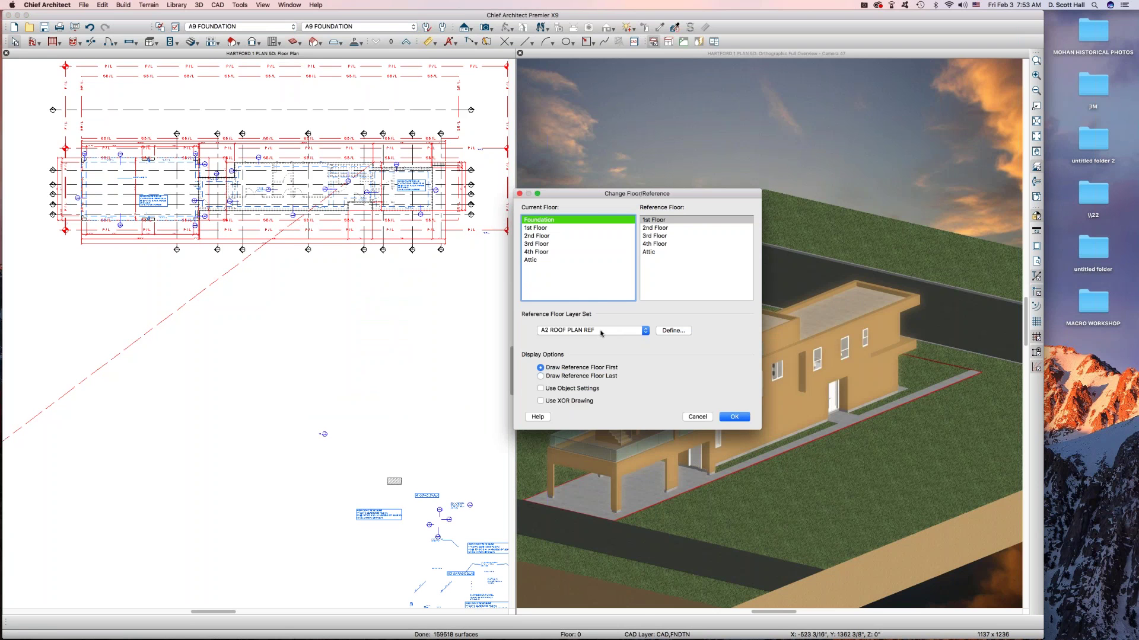
left_click(604, 334)
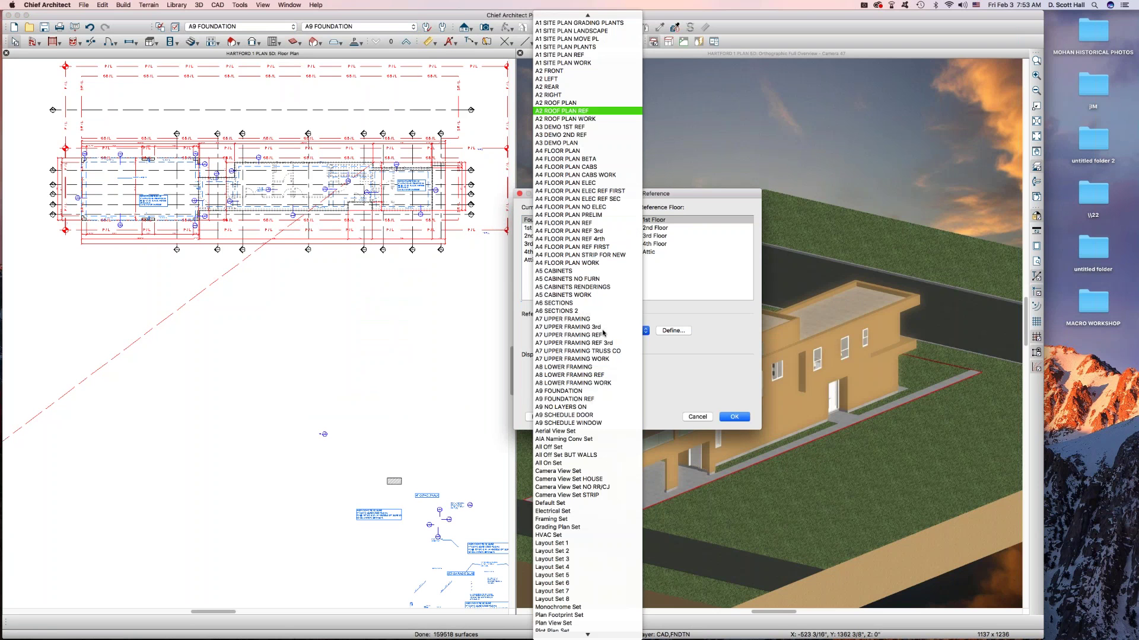
left_click(560, 400)
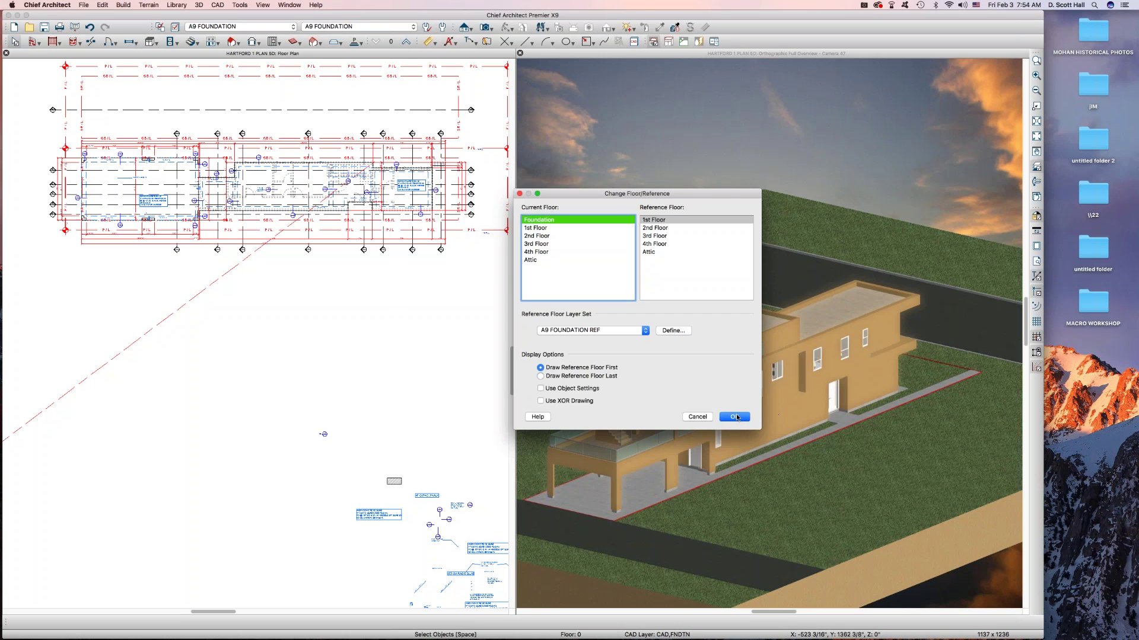
Confirm the reference settings, toggle the reference outlines, and turn on heavy line weights
left_click(735, 417)
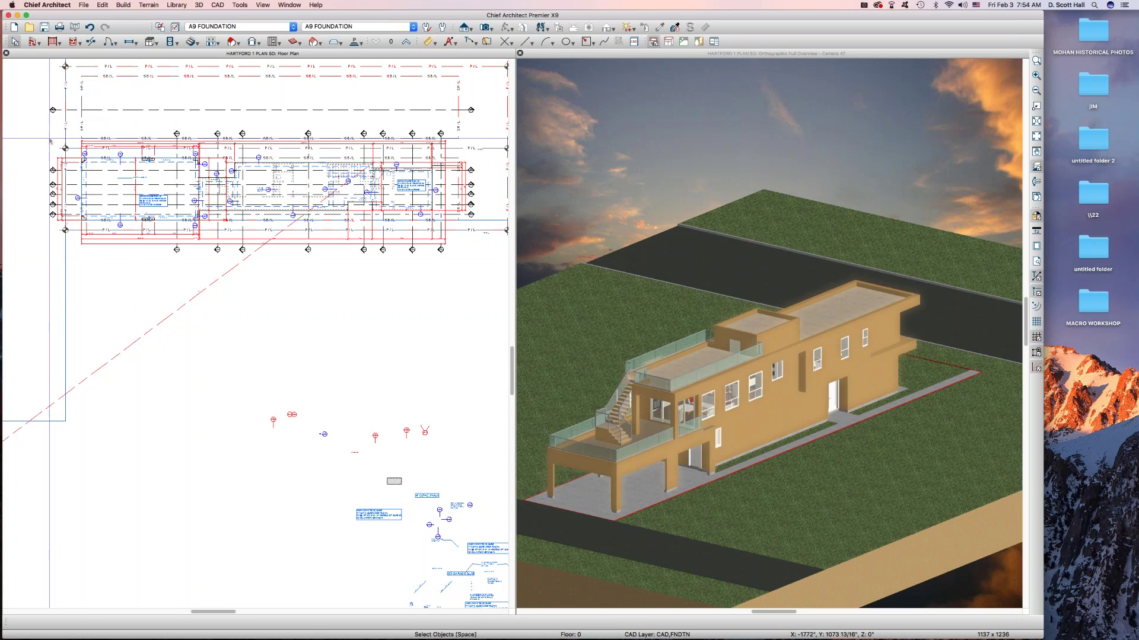
scroll(50, 140, "up", 2)
scroll(133, 177, "up", 2)
scroll(312, 223, "up", 2)
scroll(456, 239, "up", 2)
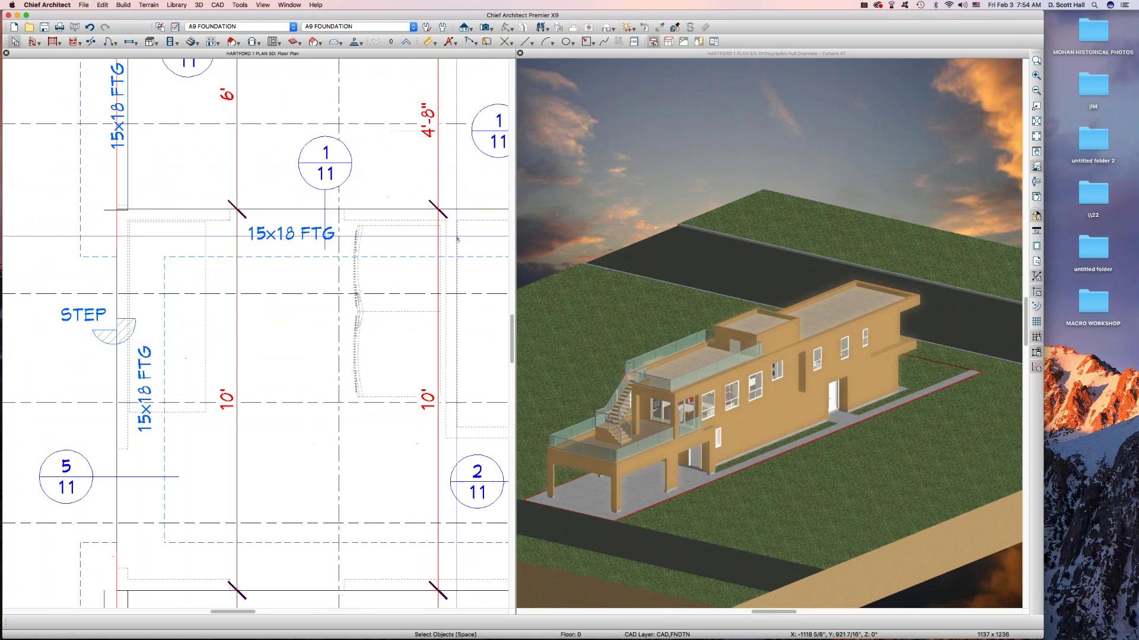
mouse_move(63, 136)
left_mouse_down()
mouse_move(312, 294)
mouse_move(494, 481)
left_mouse_up()
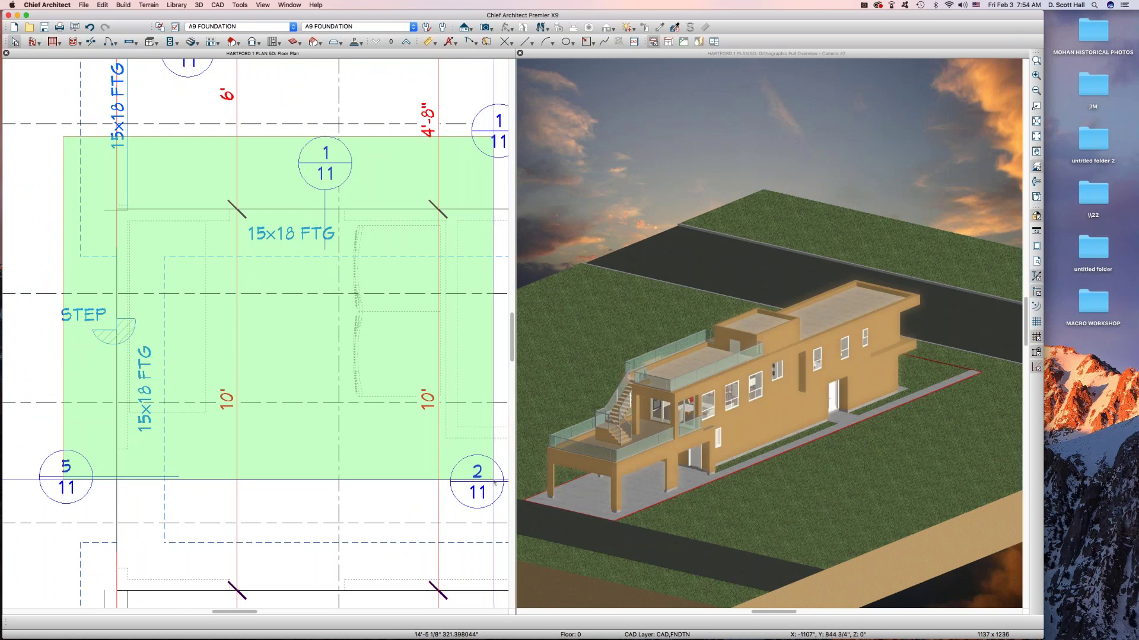
left_click_drag(494, 481, 495, 482)
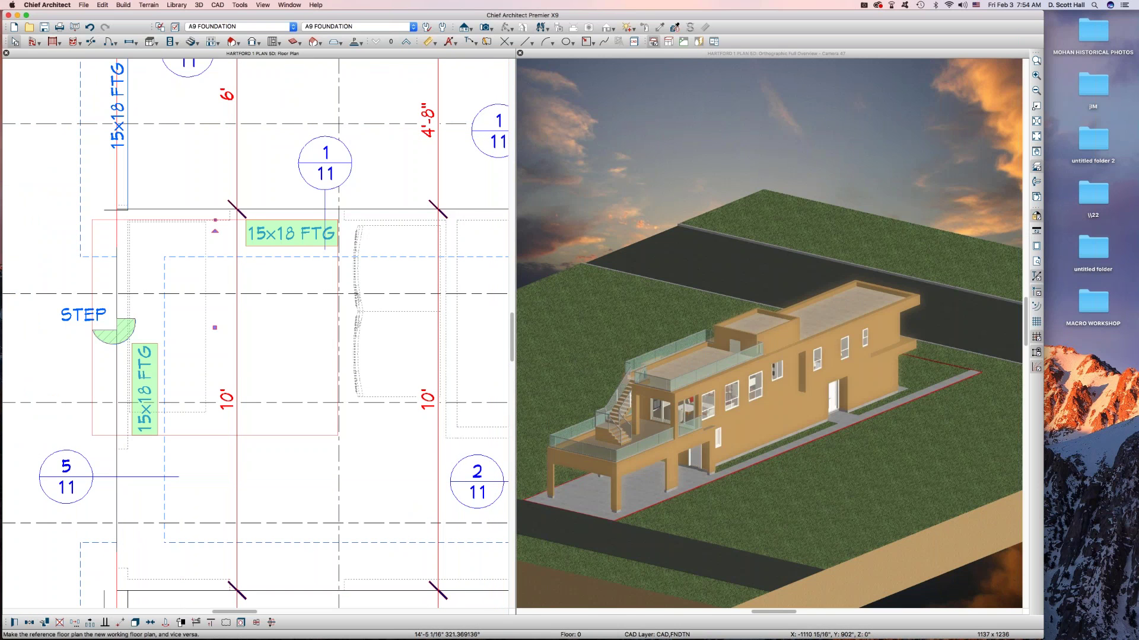
key("Delete")
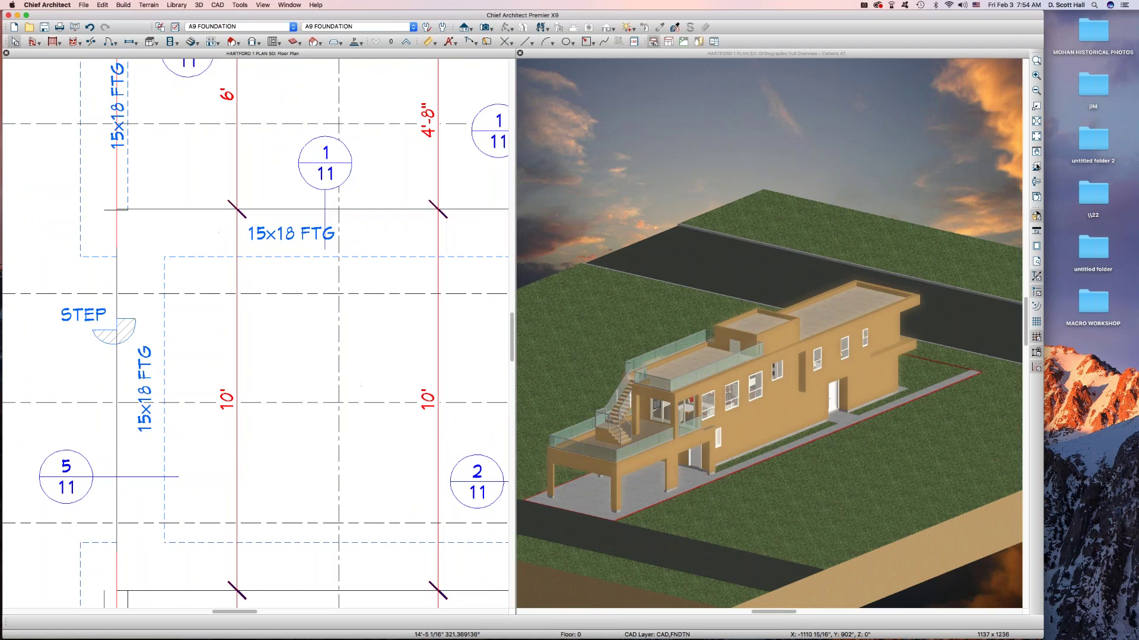
left_click(1036, 166)
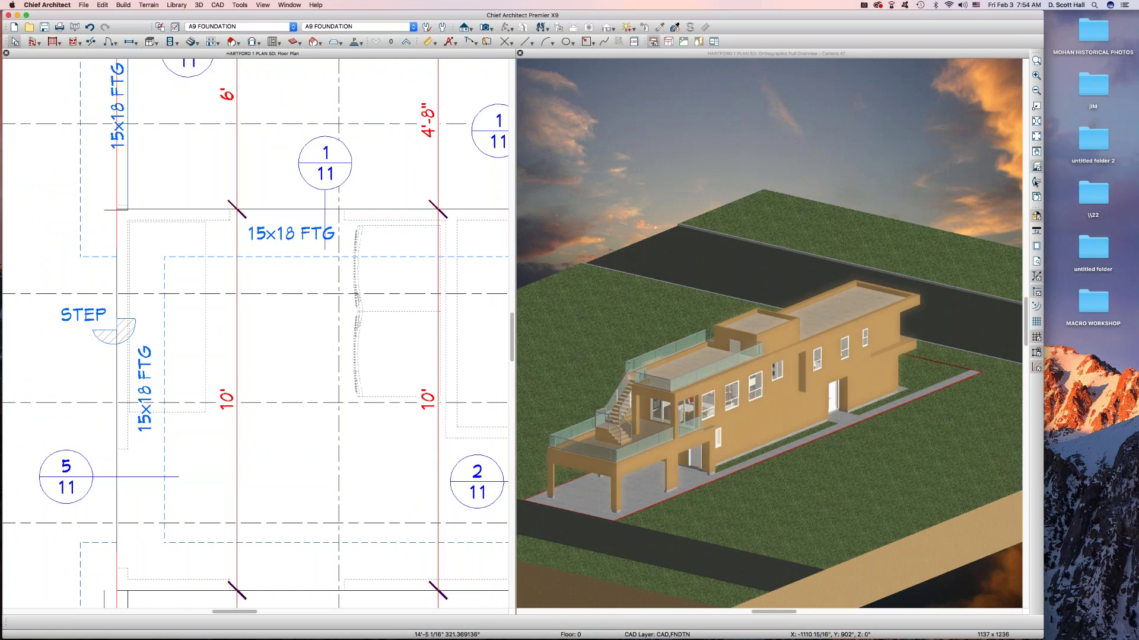
left_click(1036, 230)
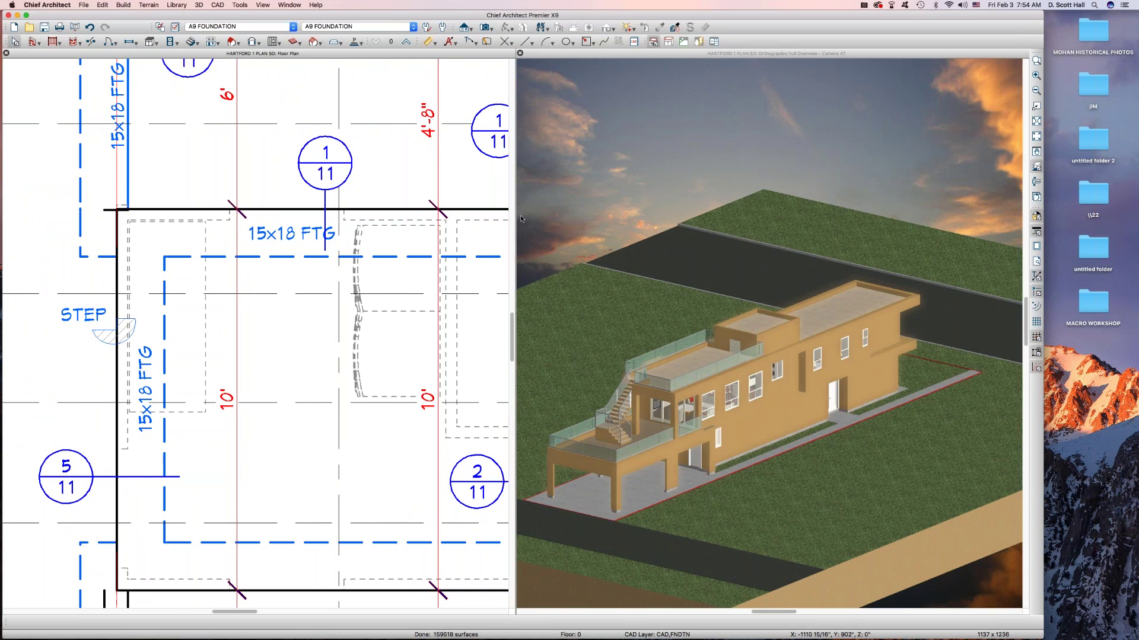
scroll(241, 214, "down", 3)
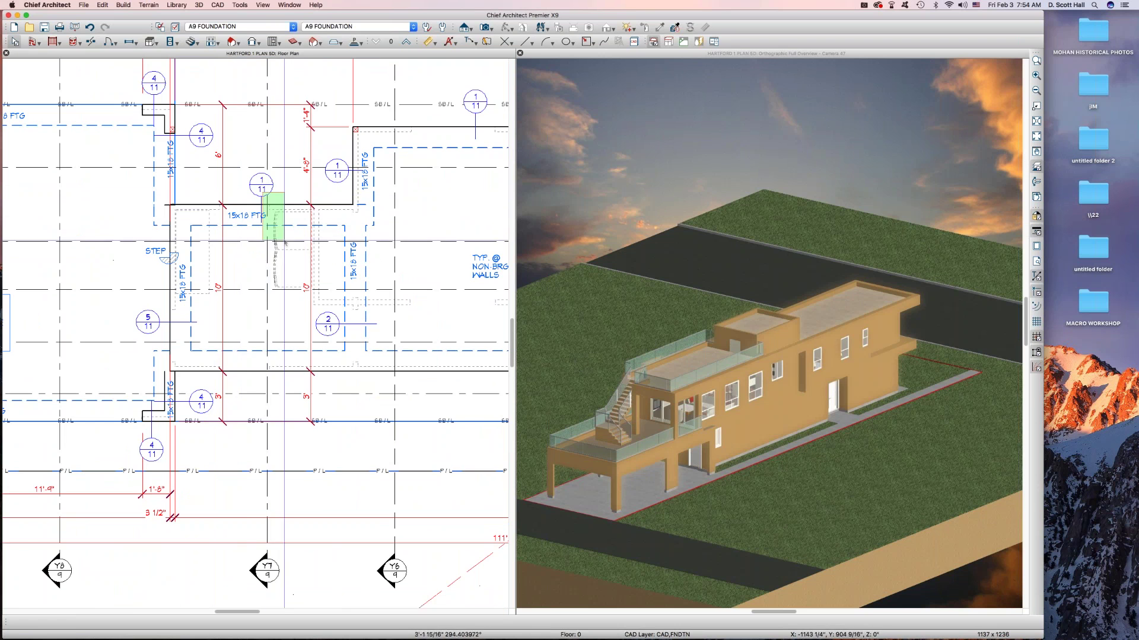
Select objects around the footing label and bathroom, then deselect the section camera line
left_click_drag(260, 203, 383, 317)
scroll(213, 271, "down", 3)
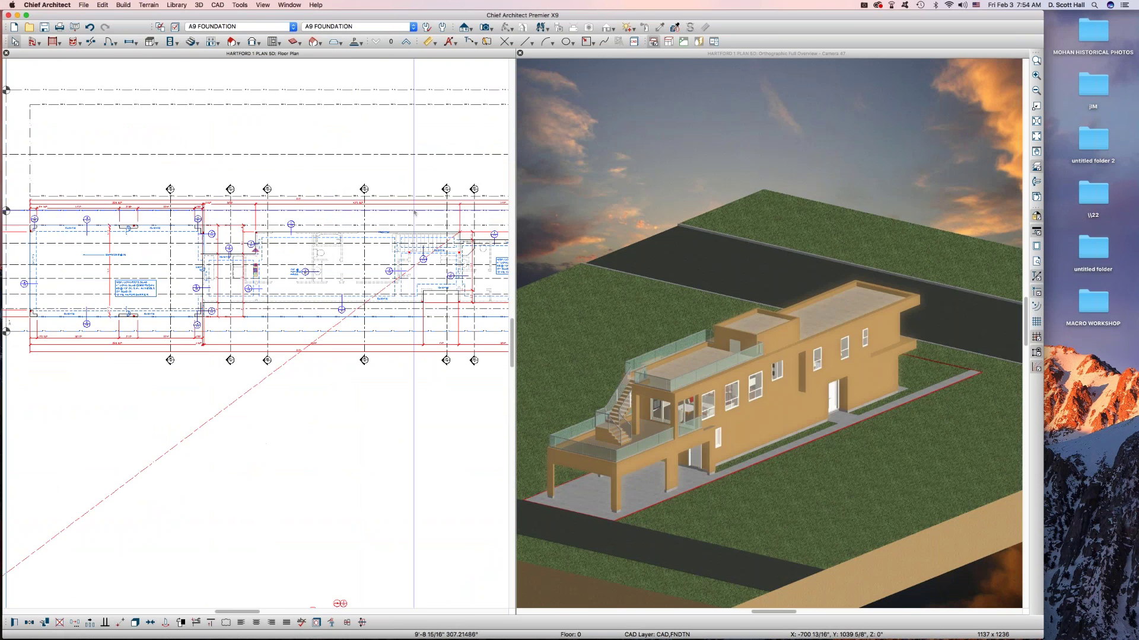
scroll(214, 232, "up", 3)
scroll(220, 200, "up", 3)
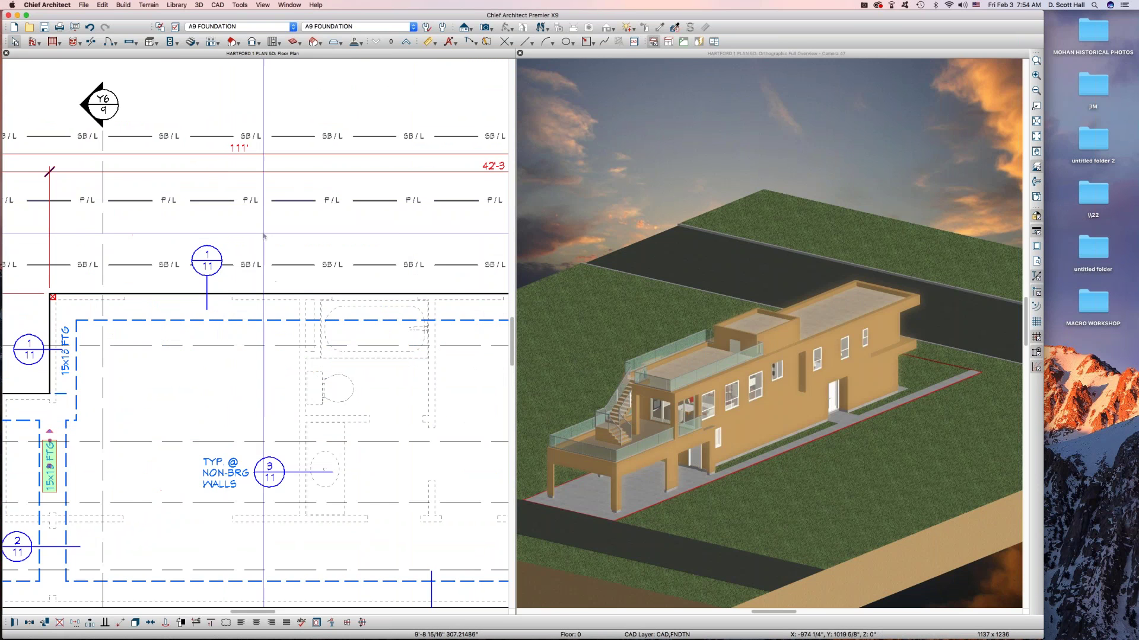
scroll(220, 201, "down", 1)
mouse_move(244, 252)
left_mouse_down()
mouse_move(425, 406)
mouse_move(428, 504)
left_mouse_up()
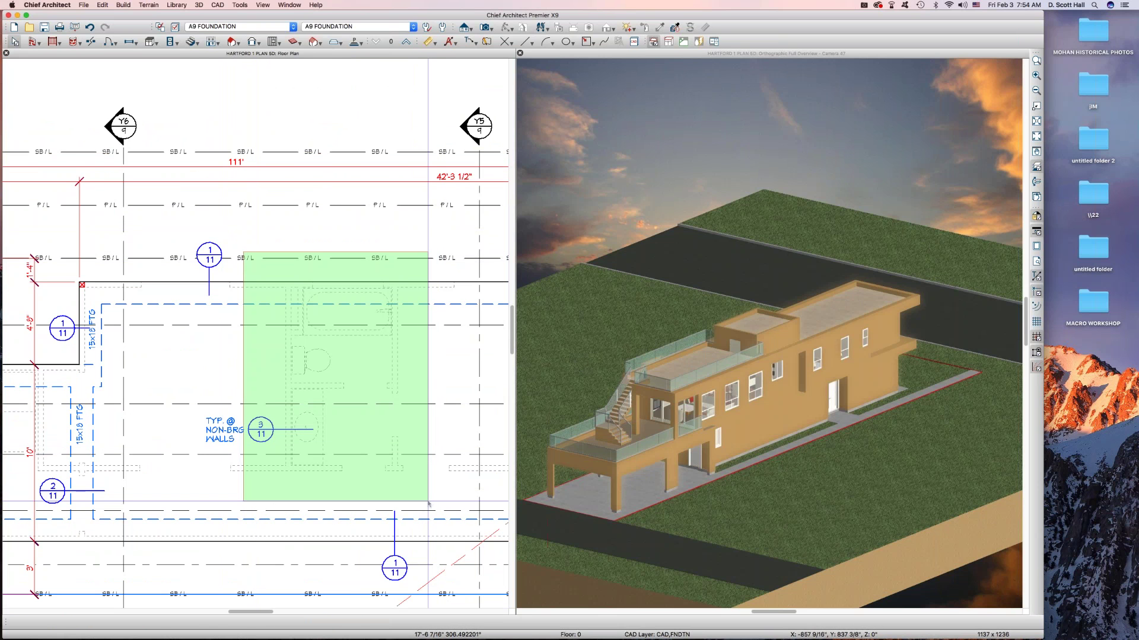
left_click_drag(428, 504, 428, 504)
left_click_drag(251, 325, 358, 393)
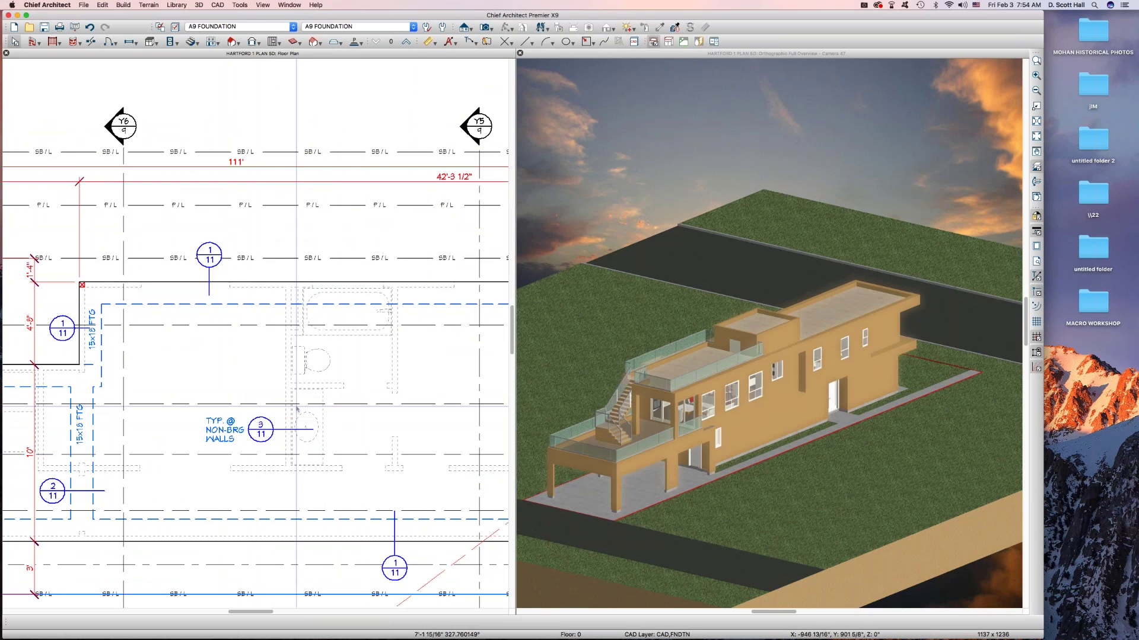
left_click_drag(272, 364, 322, 495)
scroll(311, 270, "down", 3)
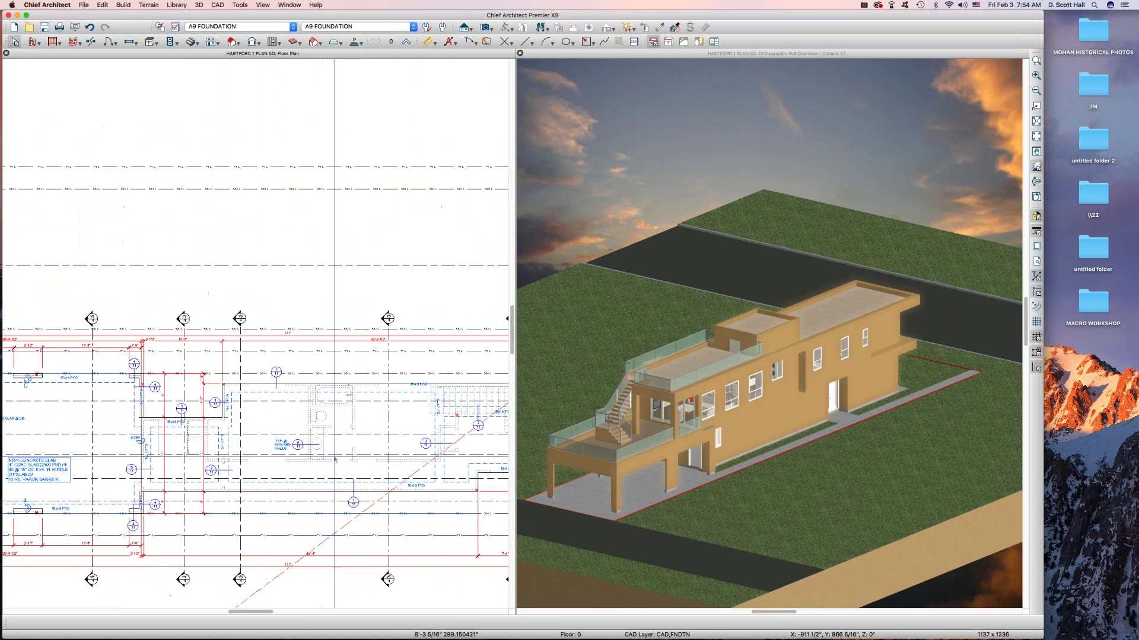
key("Delete")
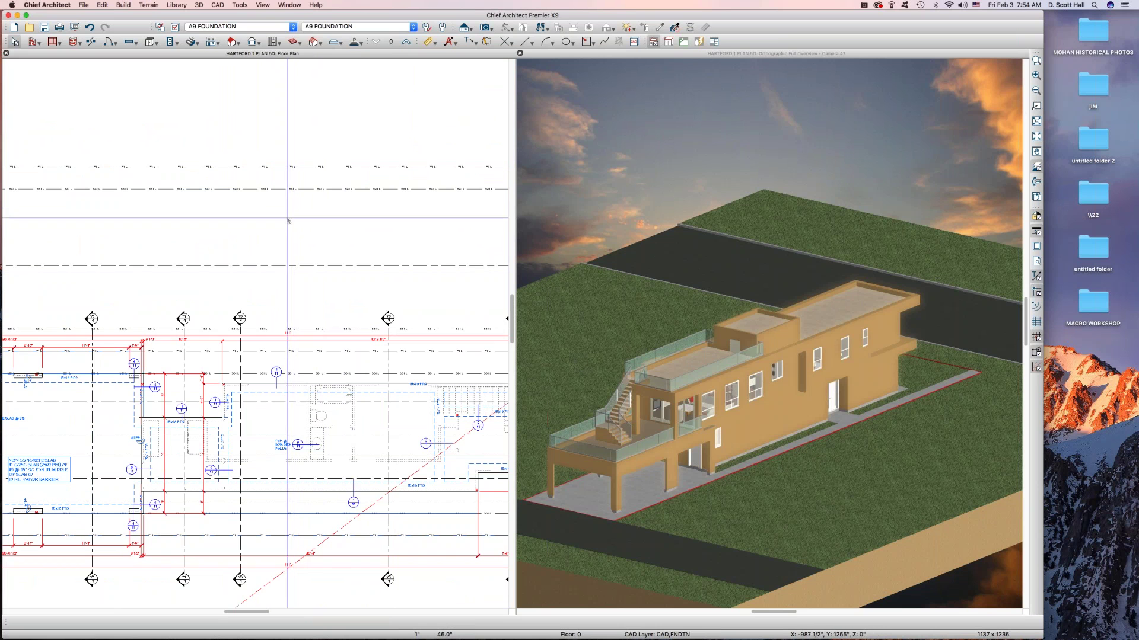
Move up two floors to Floor 2 and apply the A7 UPPER FRAMING layer set
left_click(406, 44)
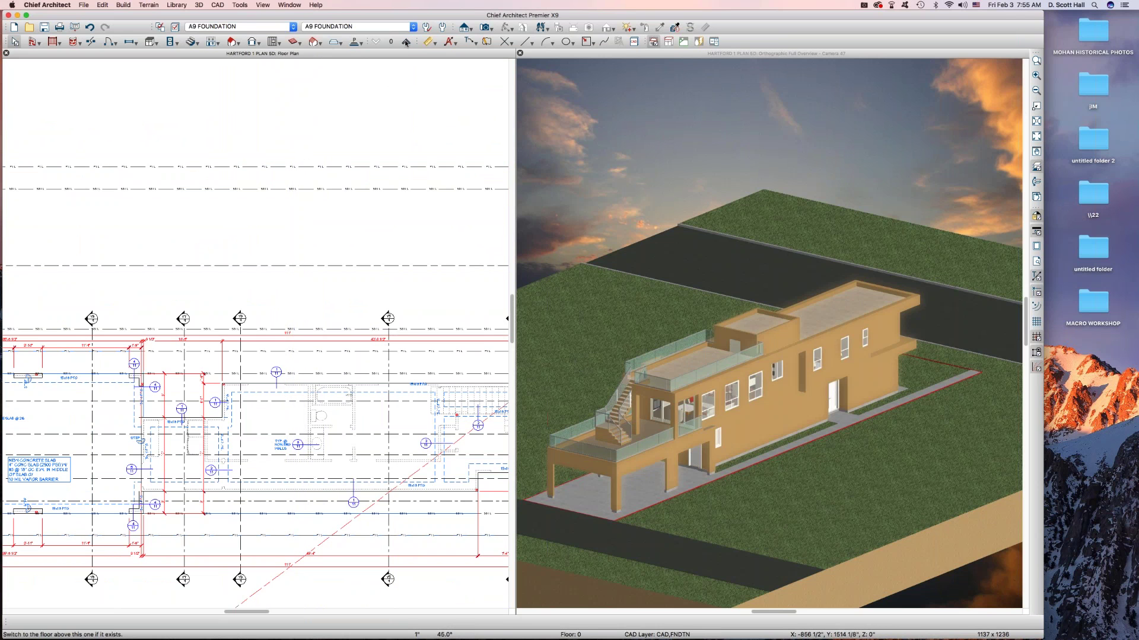
left_click(407, 42)
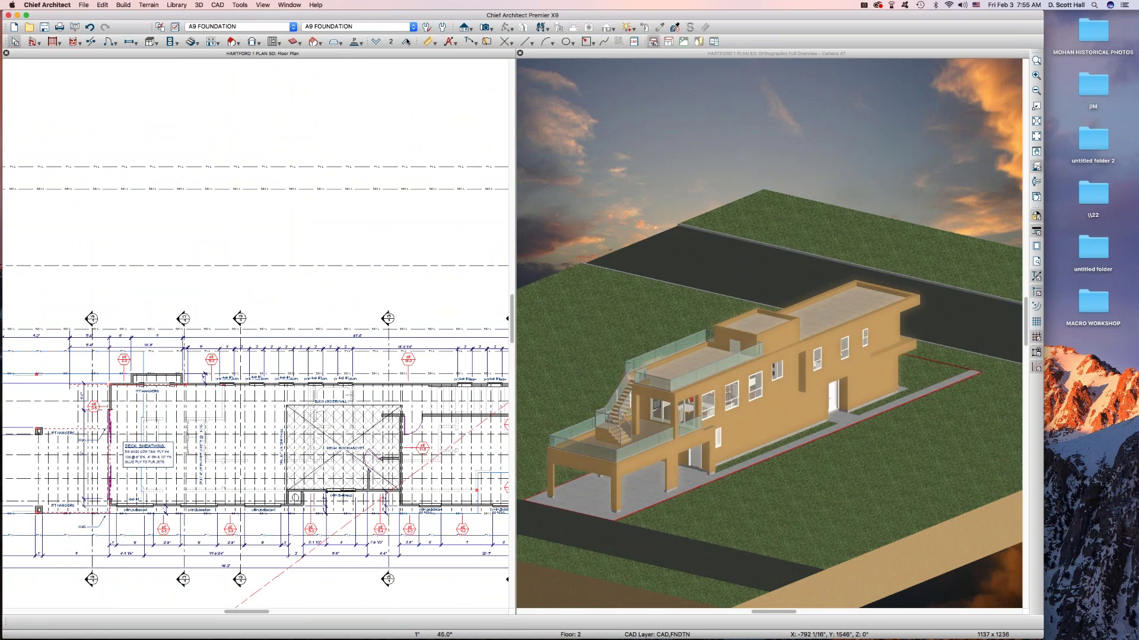
left_click(369, 26)
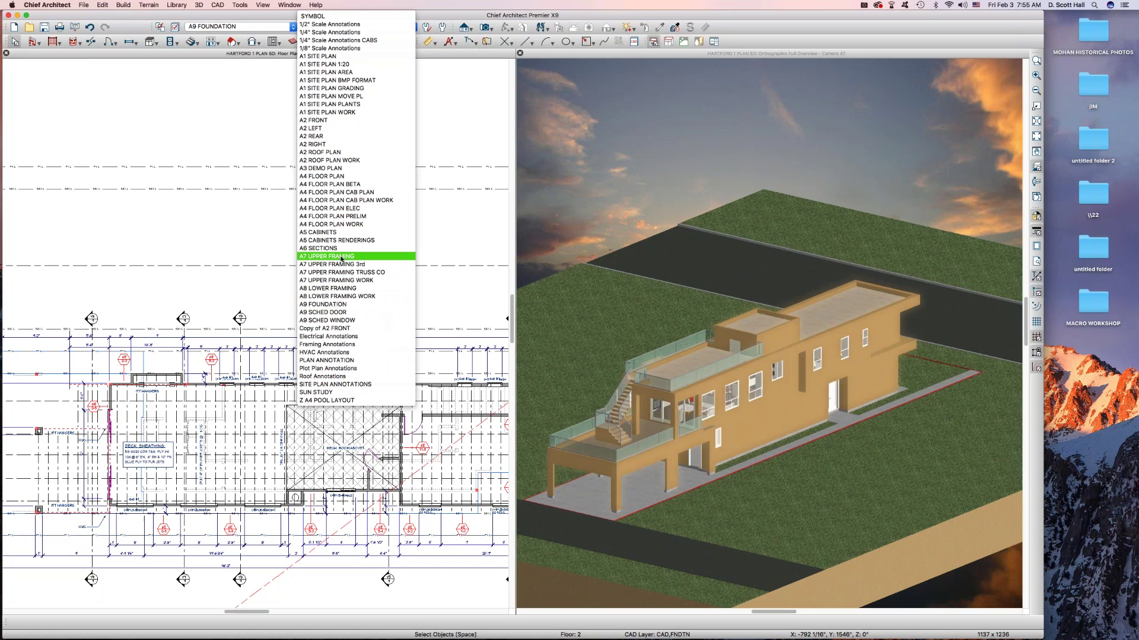
left_click(343, 259)
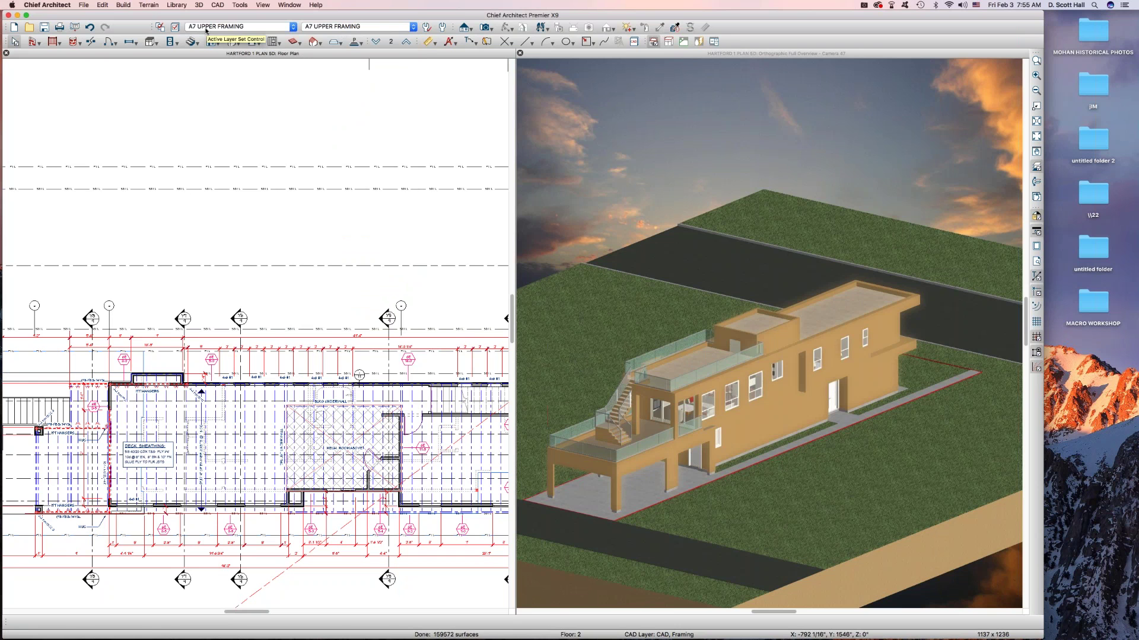
Set the second floor's Reference Floor Layer Set to A7 UPPER FRAMING REF and confirm
left_click(392, 43)
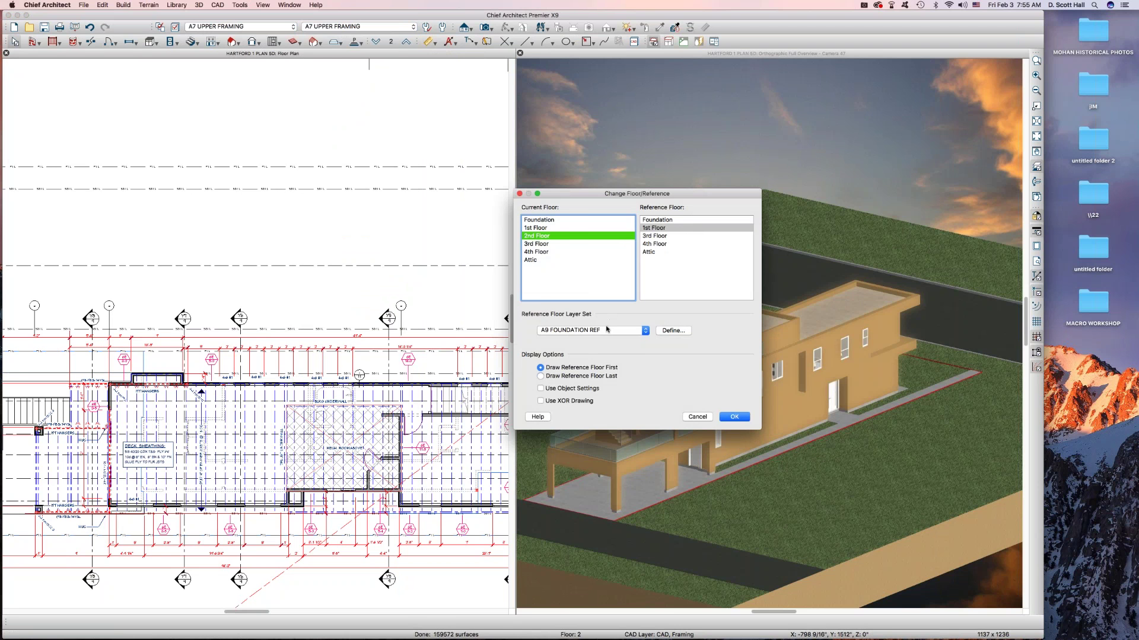
left_click(608, 329)
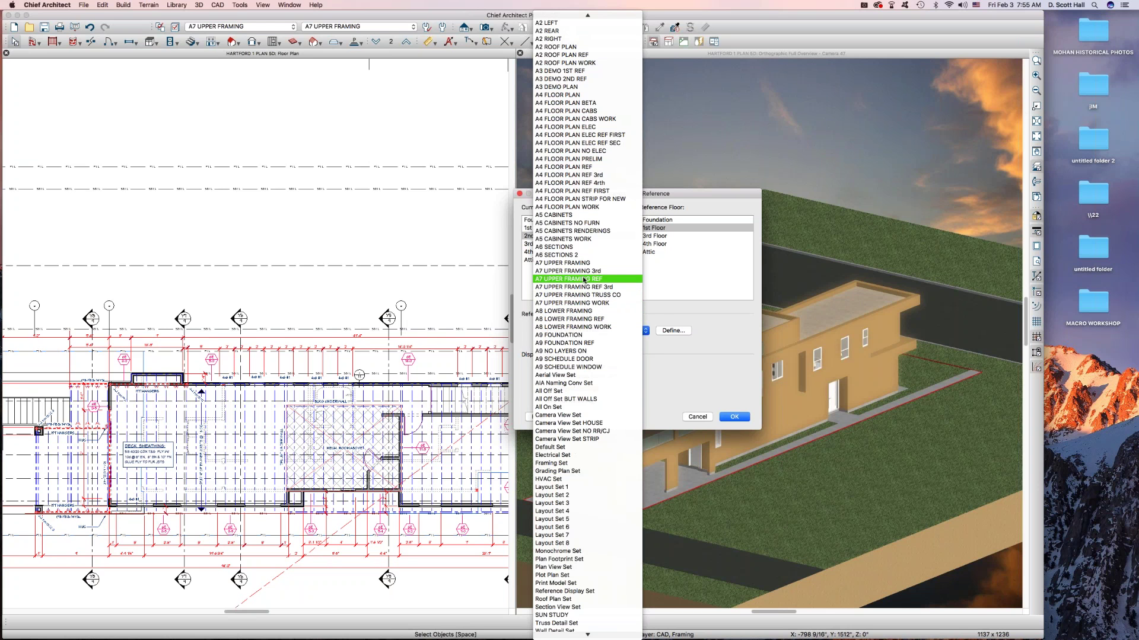
left_click(584, 280)
key("Return")
scroll(197, 187, "down", 2)
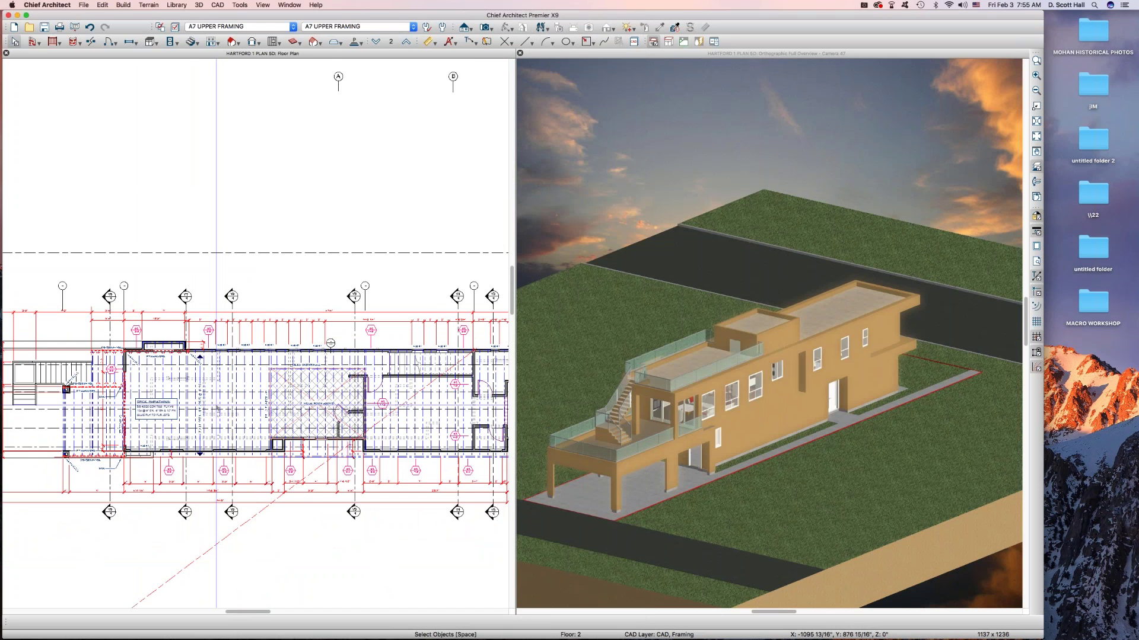
scroll(174, 399, "up", 1)
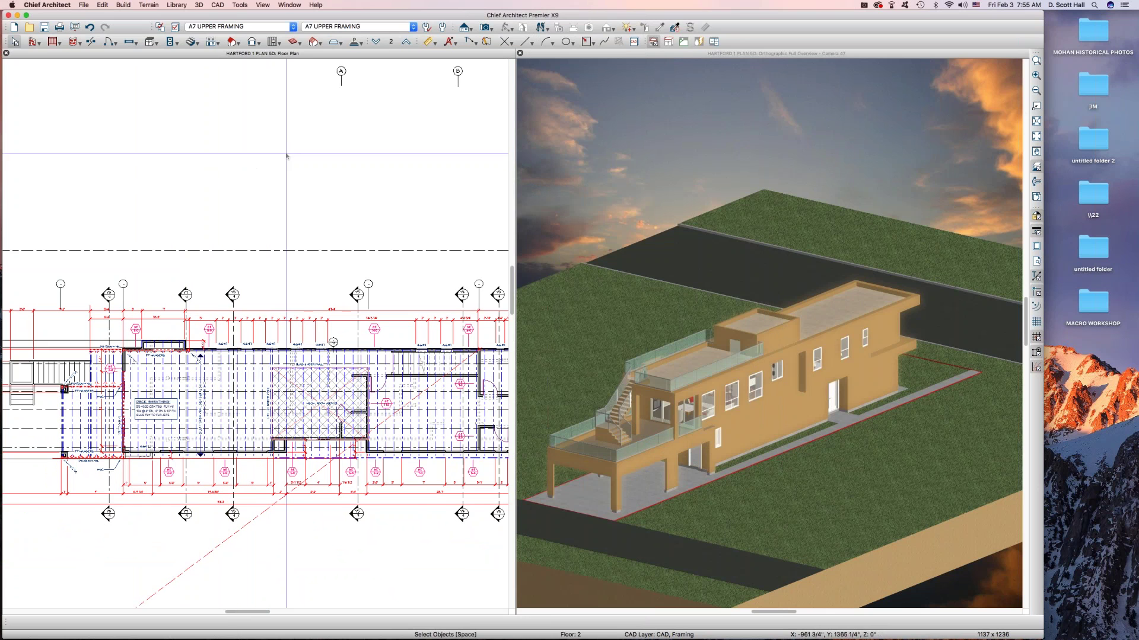
Switch to 1/2" Scale Annotations, drop to the first floor, and apply A4 FLOOR PLAN
left_click(360, 27)
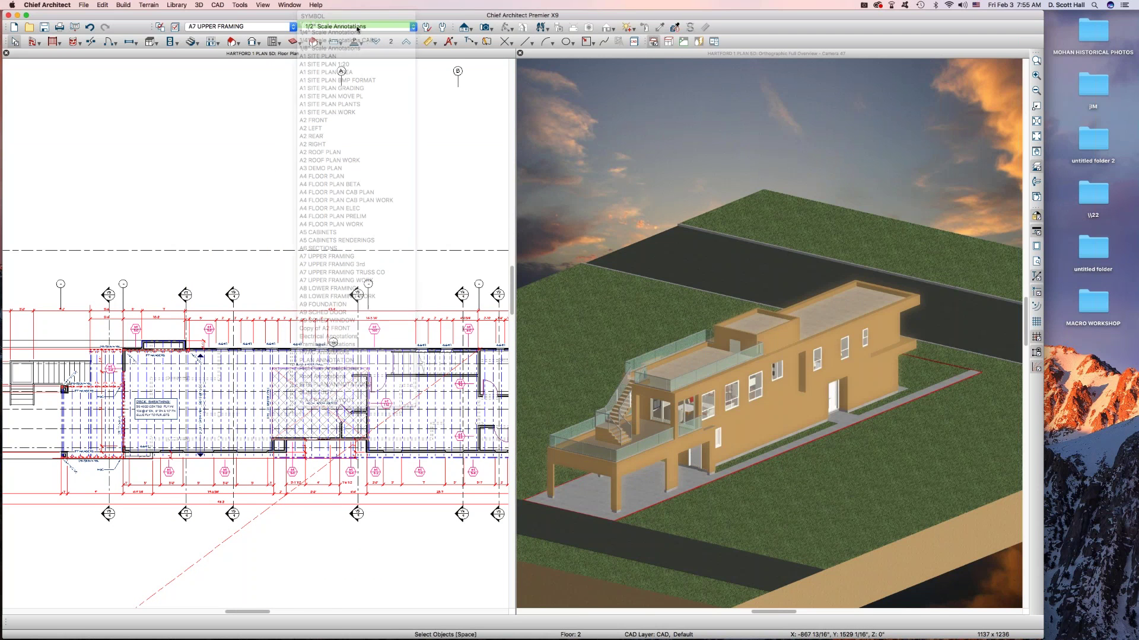
left_click(359, 25)
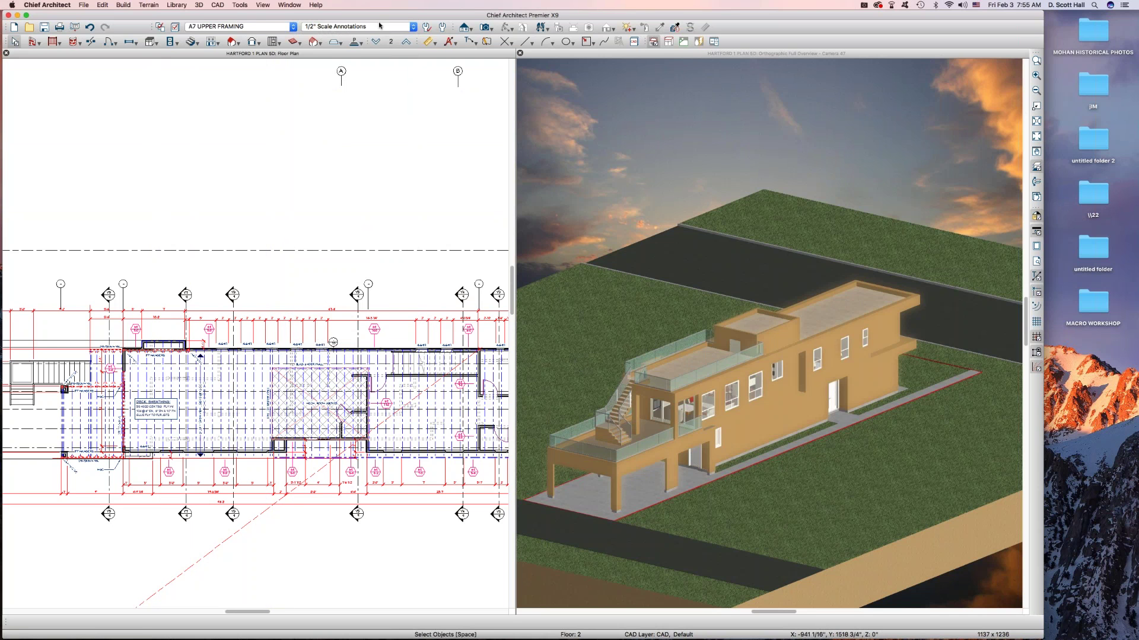
left_click(376, 41)
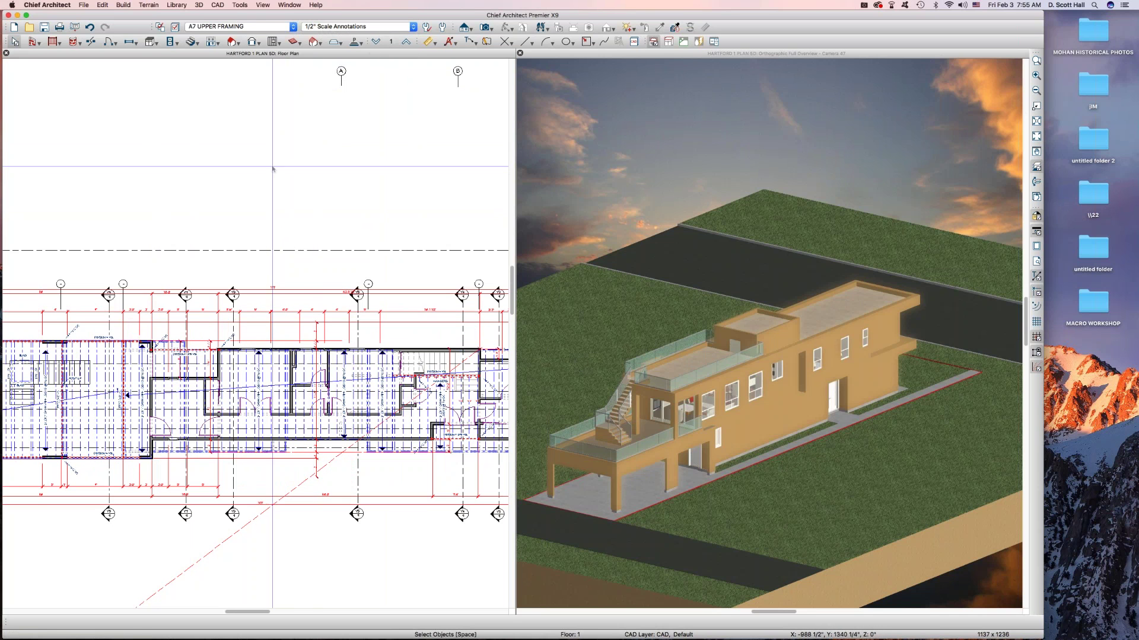
left_click(366, 25)
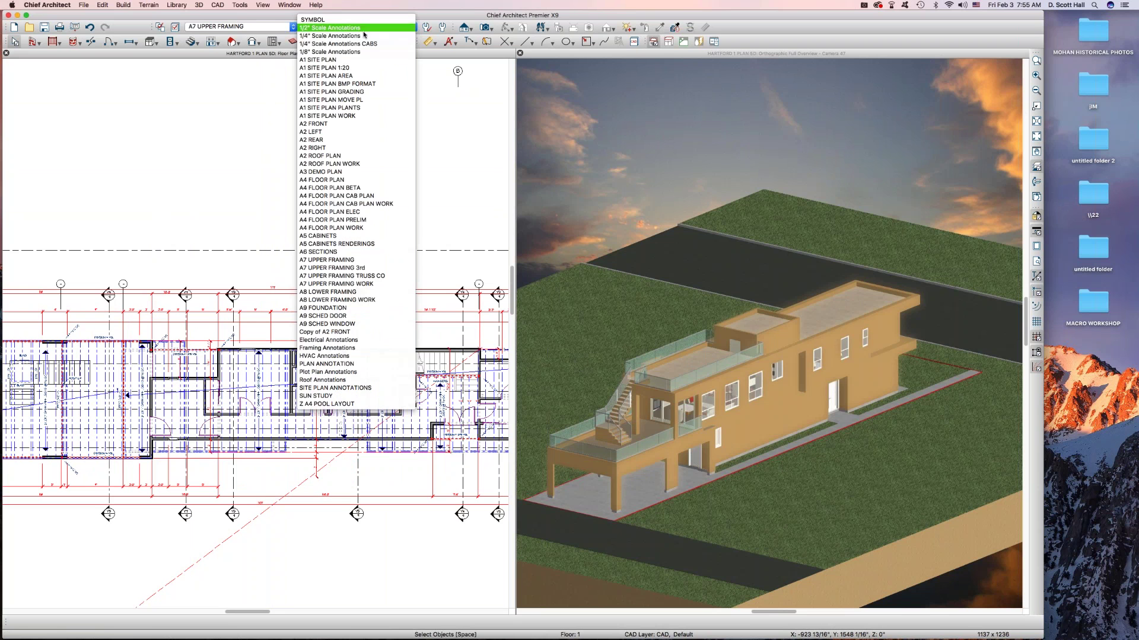
left_click(321, 181)
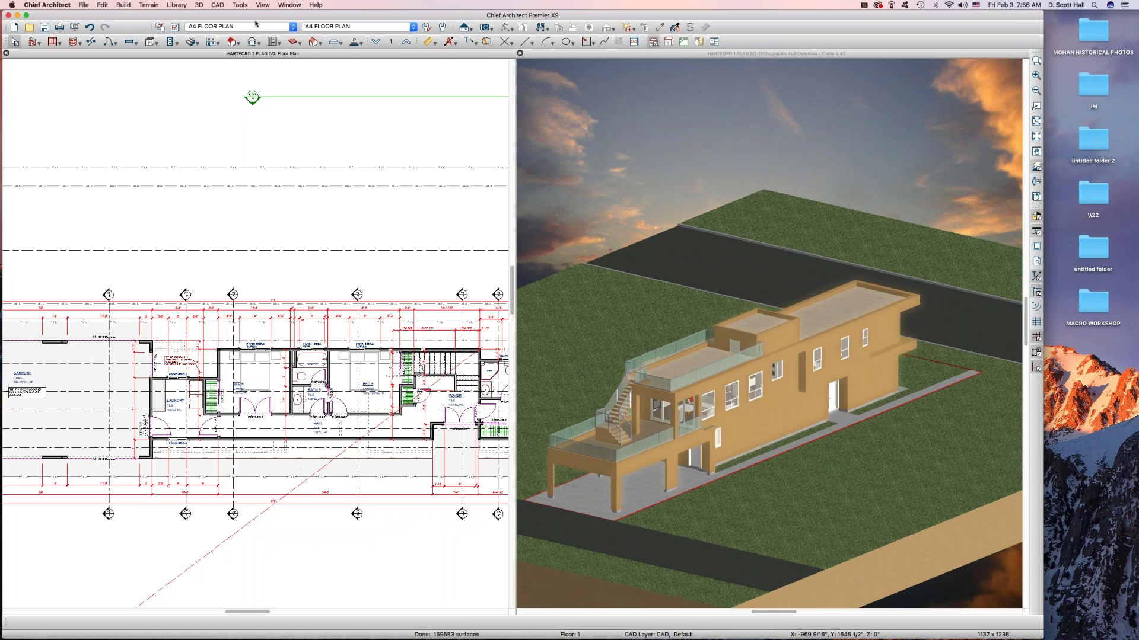
Set the first floor's reference layer set to A4 FLOOR PLAN REF FIRST, then recheck it
left_click(391, 42)
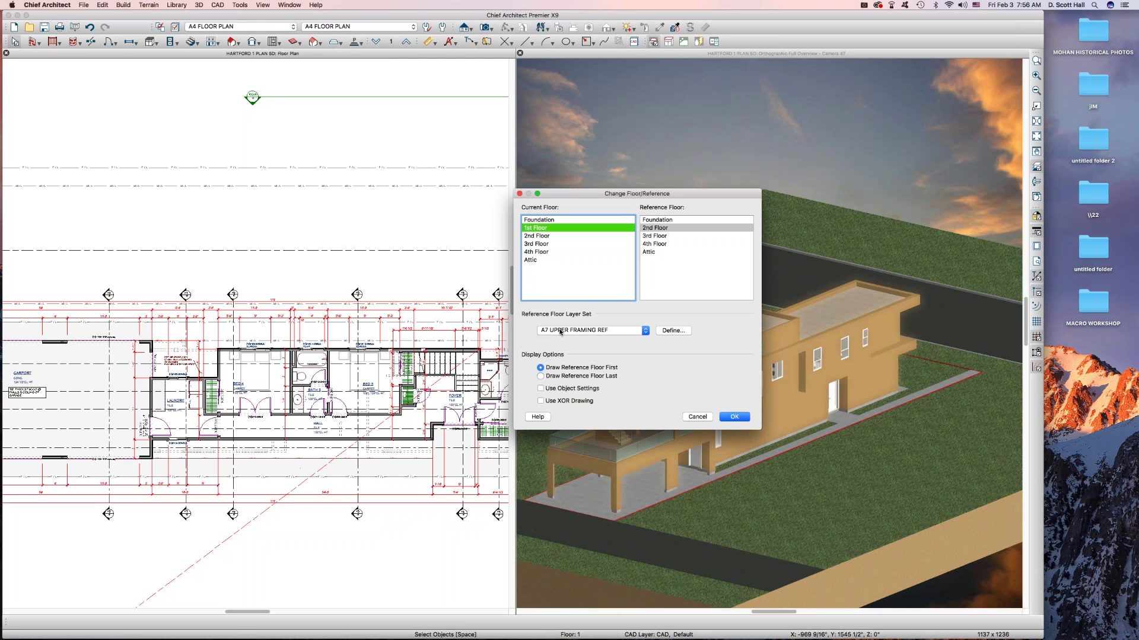
left_click(559, 330)
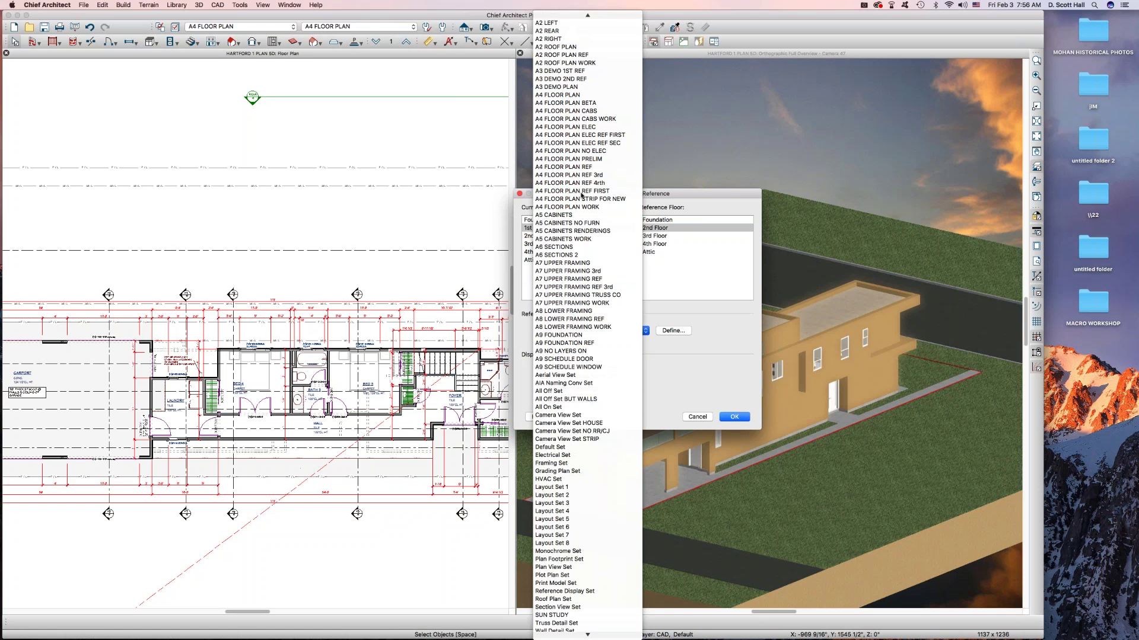
left_click(580, 195)
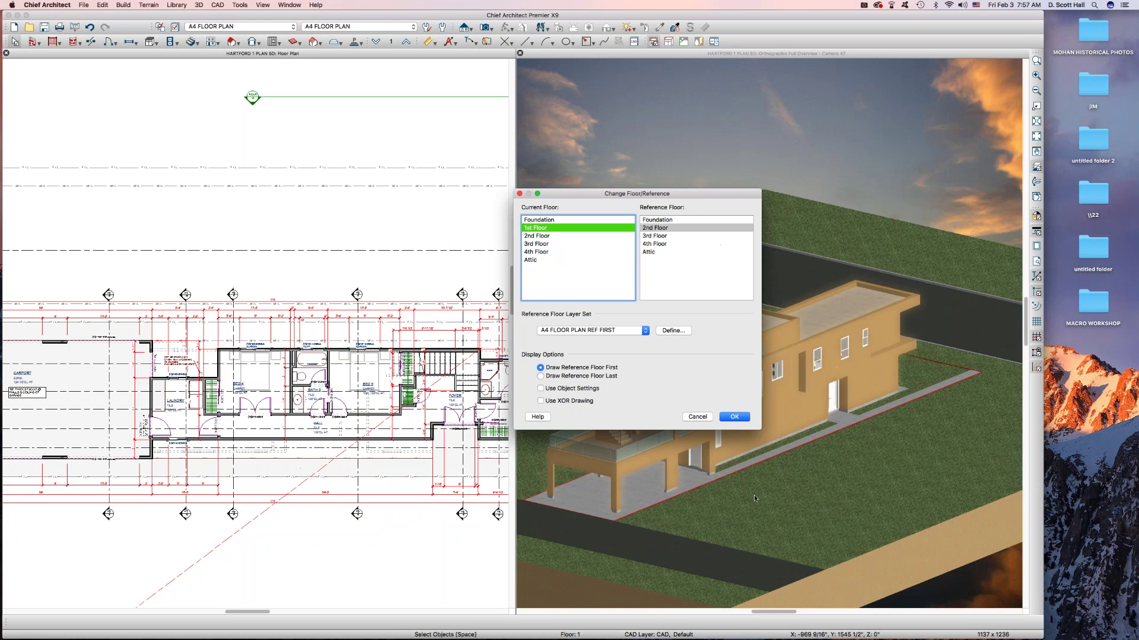
left_click(733, 417)
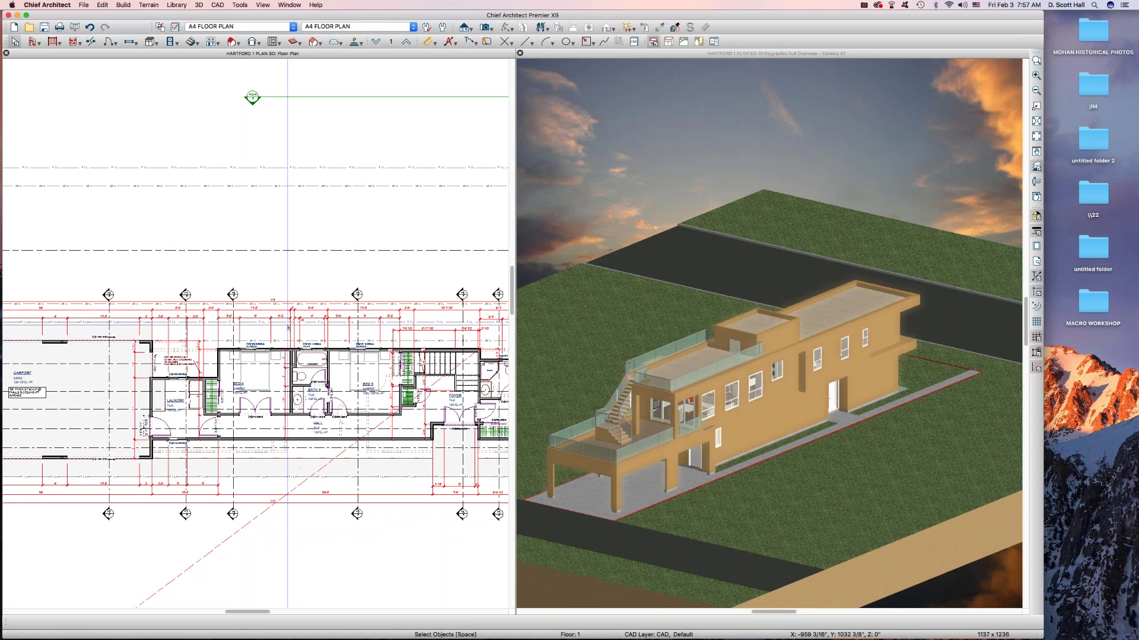
scroll(291, 325, "down", 1)
scroll(231, 388, "up", 1)
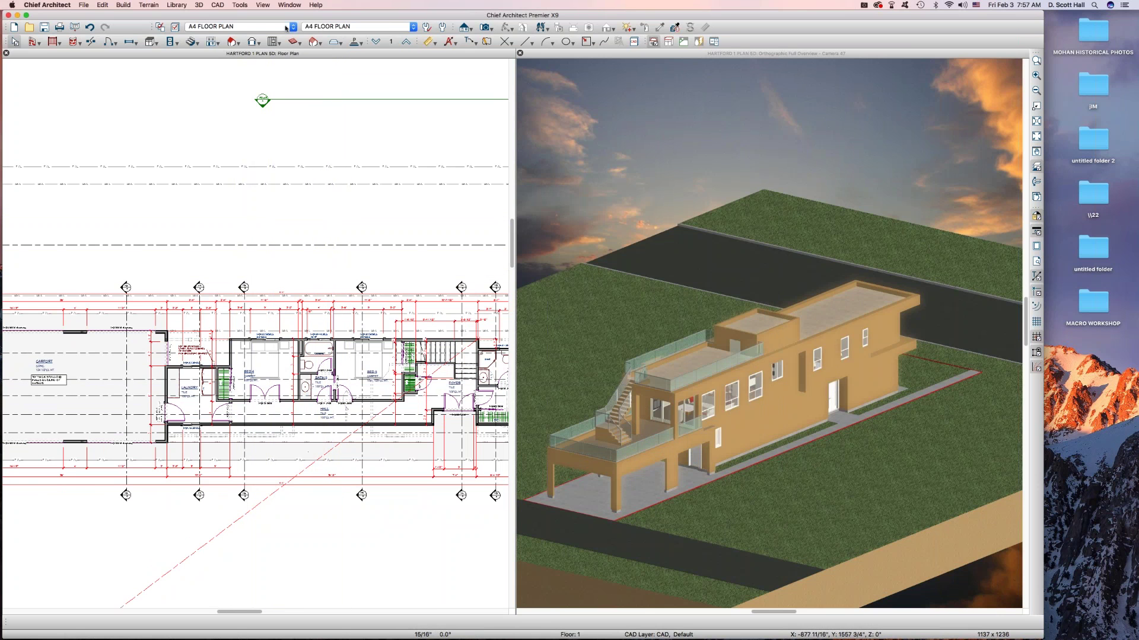
left_click(393, 45)
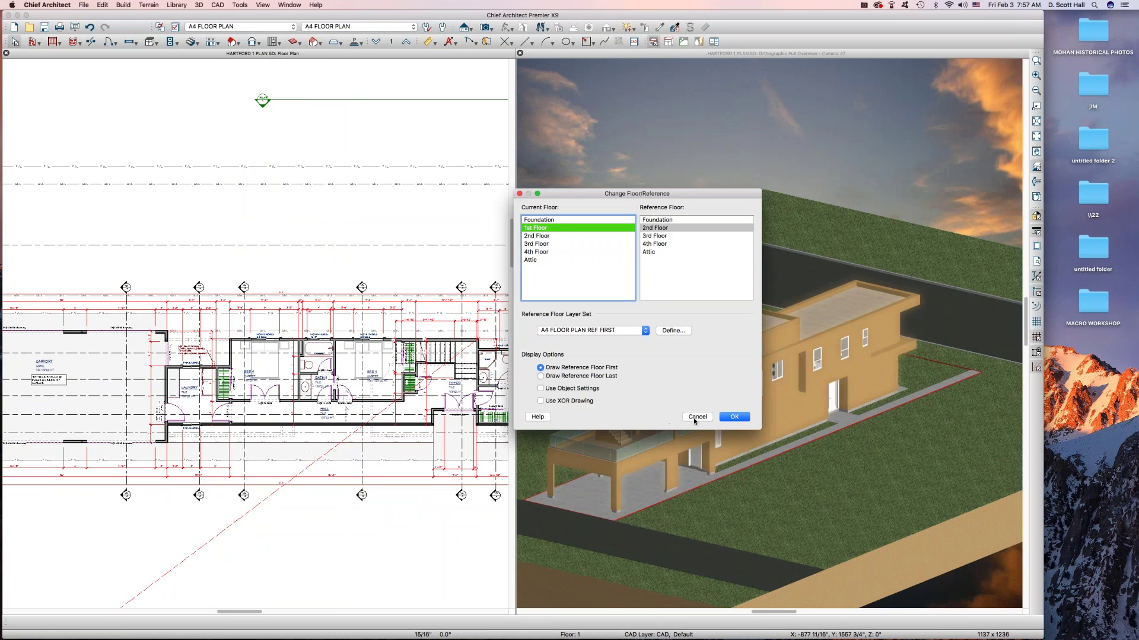
left_click(733, 417)
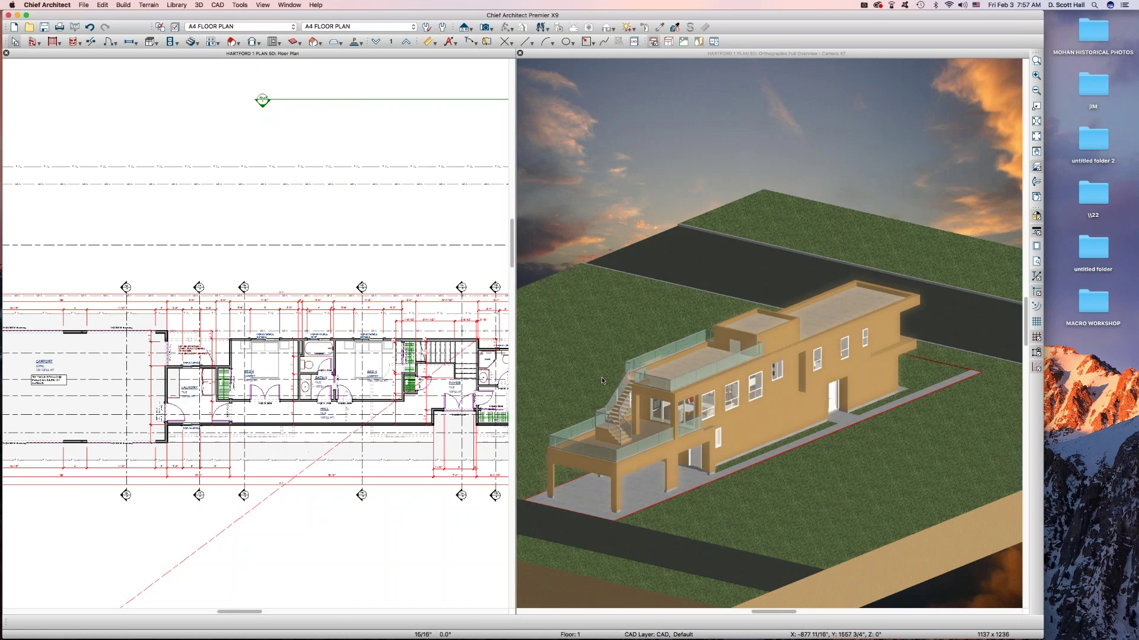
Move up to the second floor, apply A4 FLOOR PLAN, and open Change Floor/Reference
left_click(407, 42)
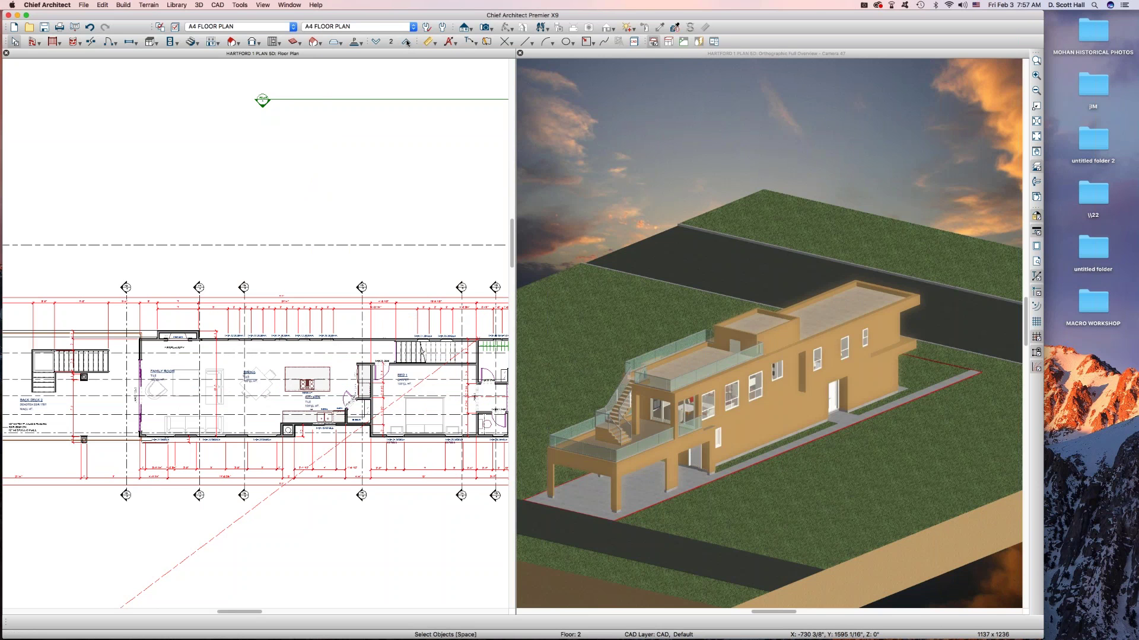
left_click(360, 26)
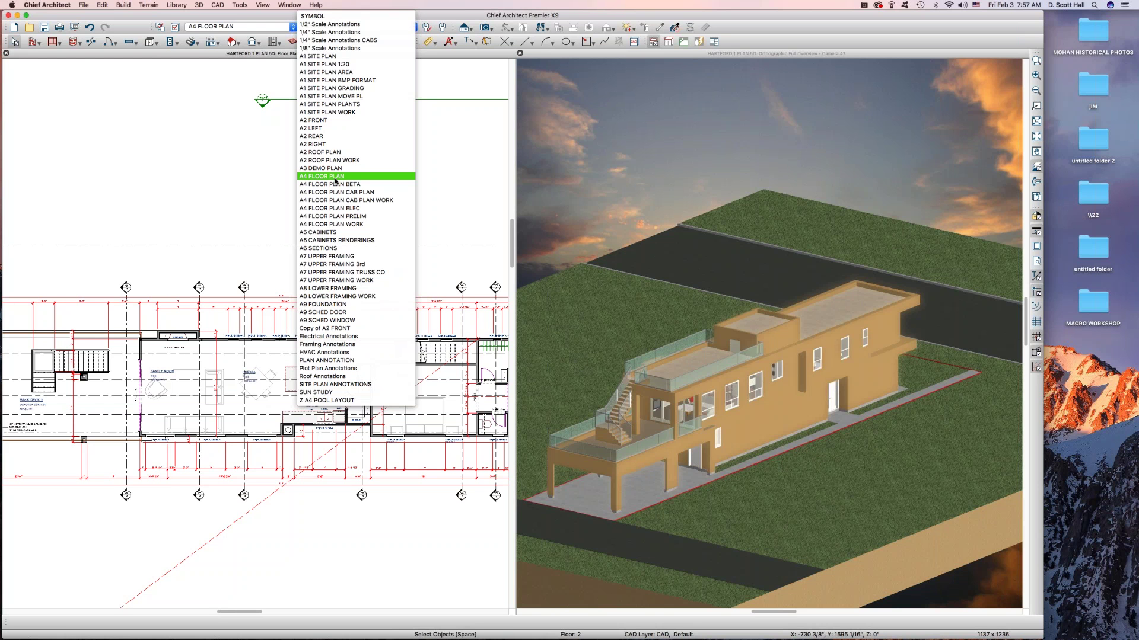
left_click(337, 177)
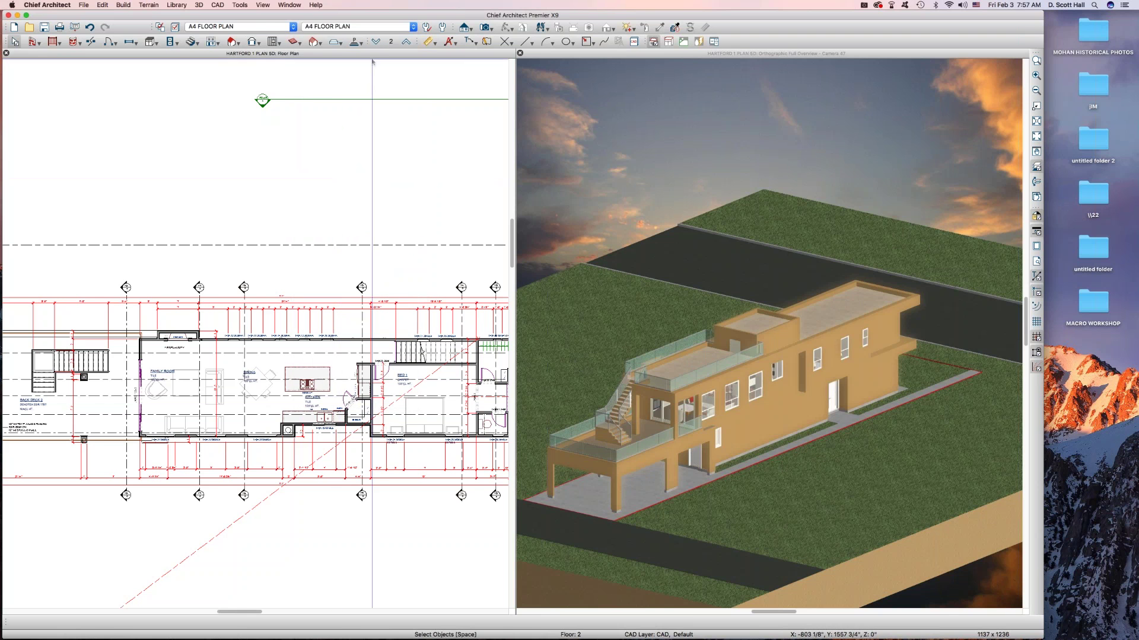
left_click(389, 42)
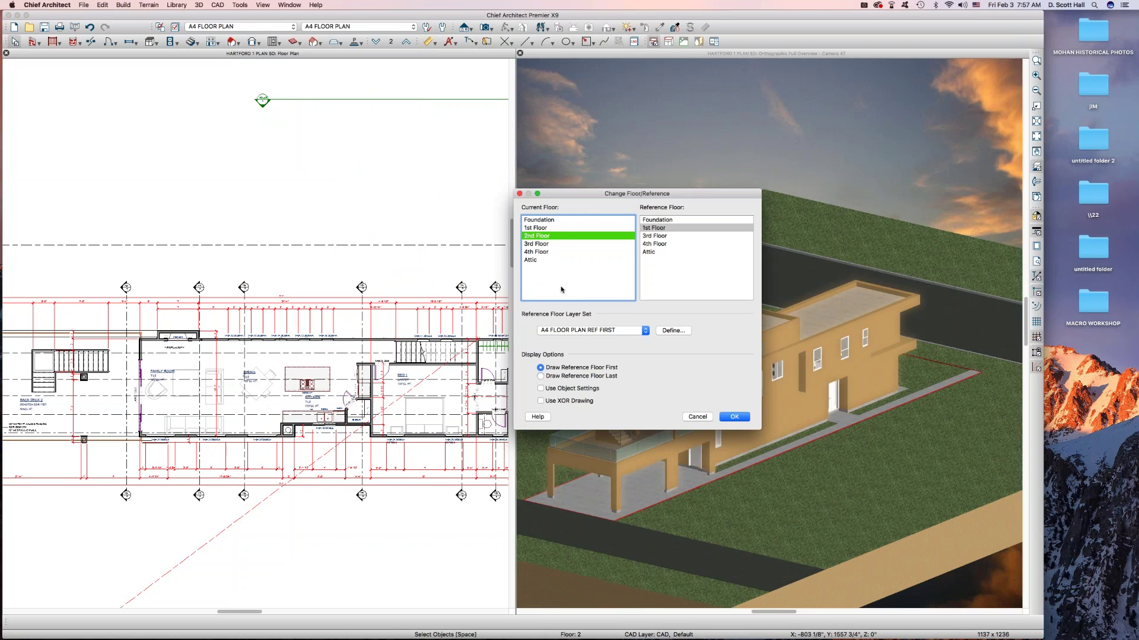
Set A4 FLOOR PLAN REF as the Reference Floor Layer Set, keeping 1st Floor as reference
left_click(619, 331)
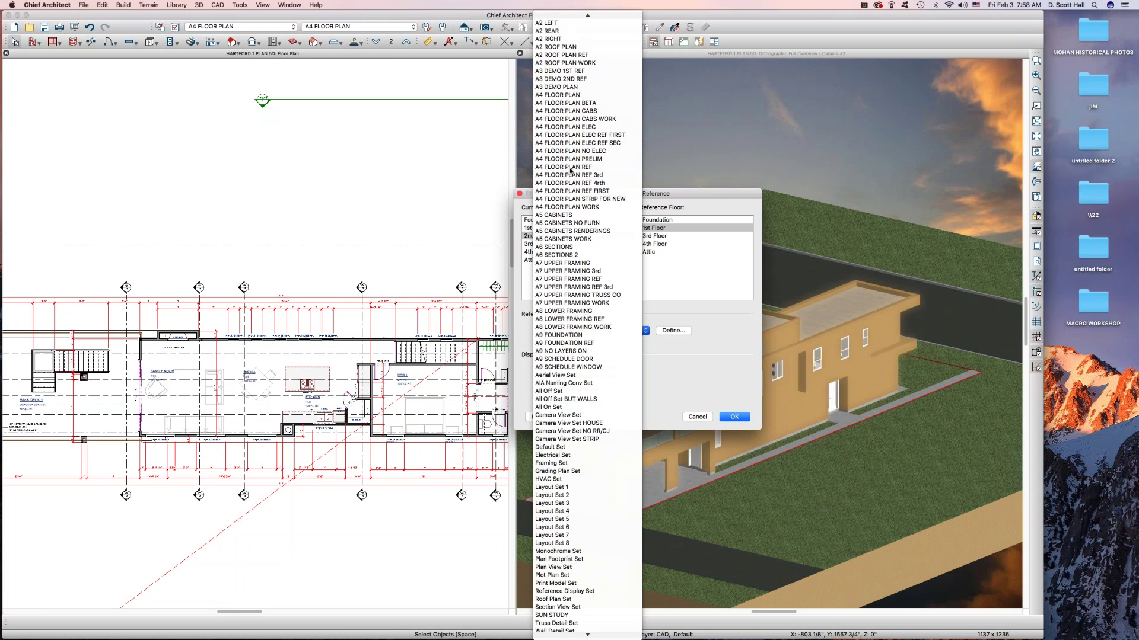
left_click(568, 168)
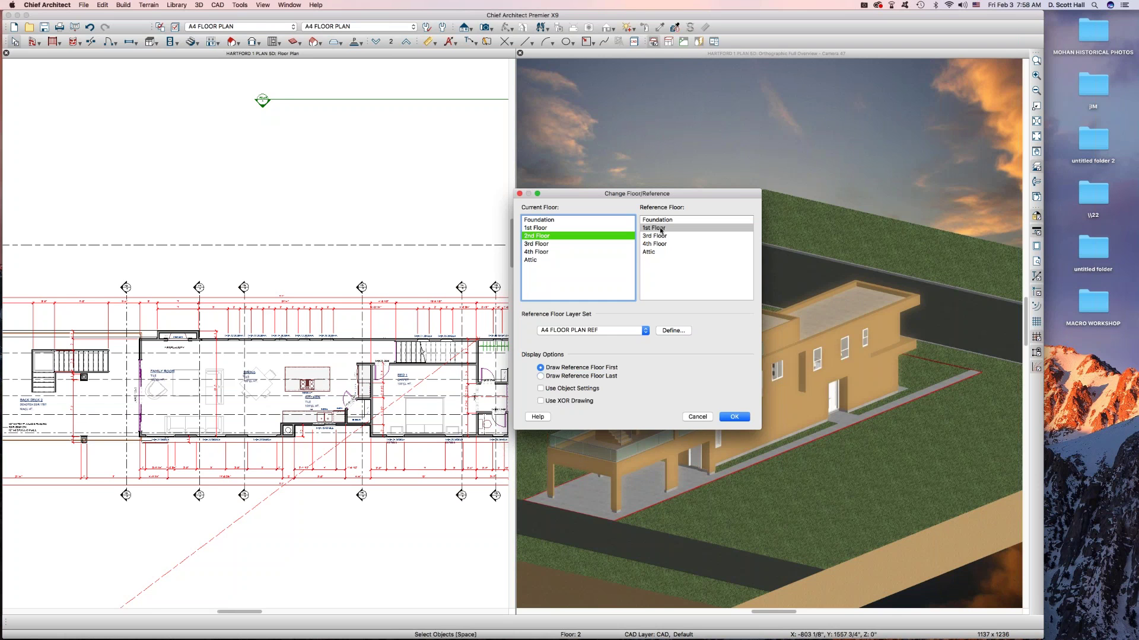
left_click(734, 417)
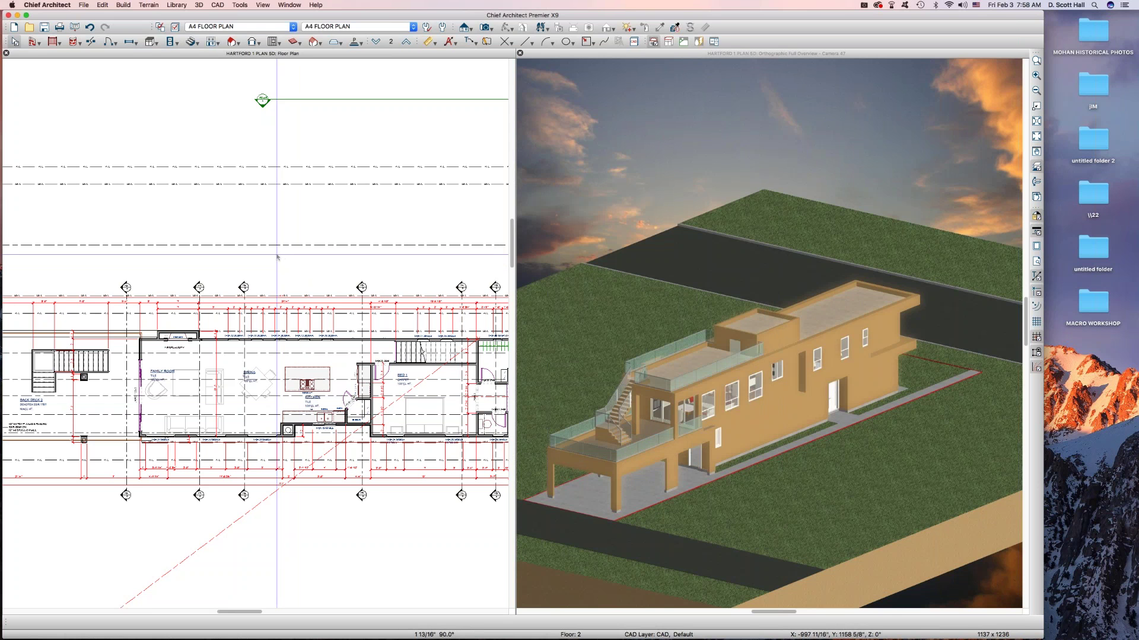
scroll(277, 258, "down", 2)
scroll(190, 275, "down", 2)
scroll(102, 295, "down", 2)
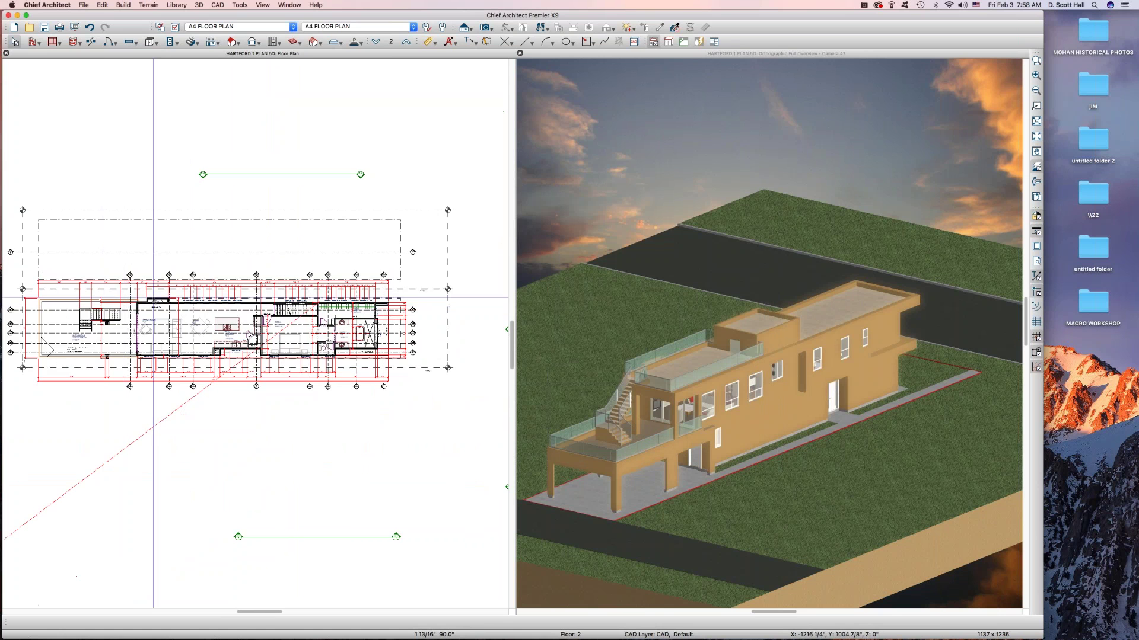
scroll(426, 327, "up", 1)
scroll(426, 327, "up", 1)
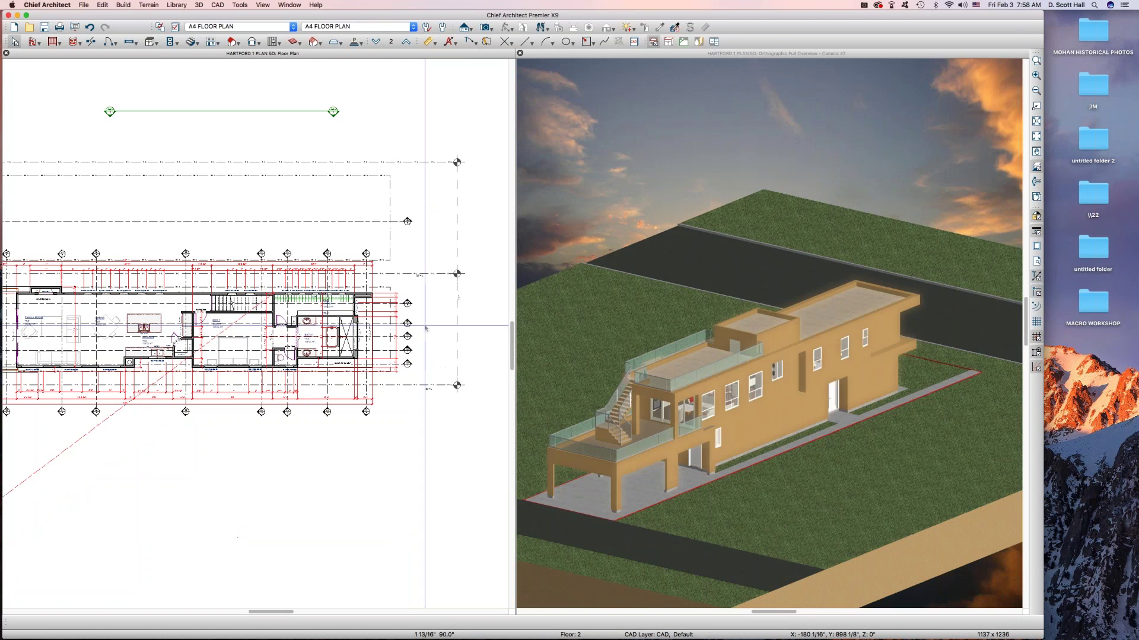
scroll(310, 301, "up", 1)
scroll(310, 302, "up", 1)
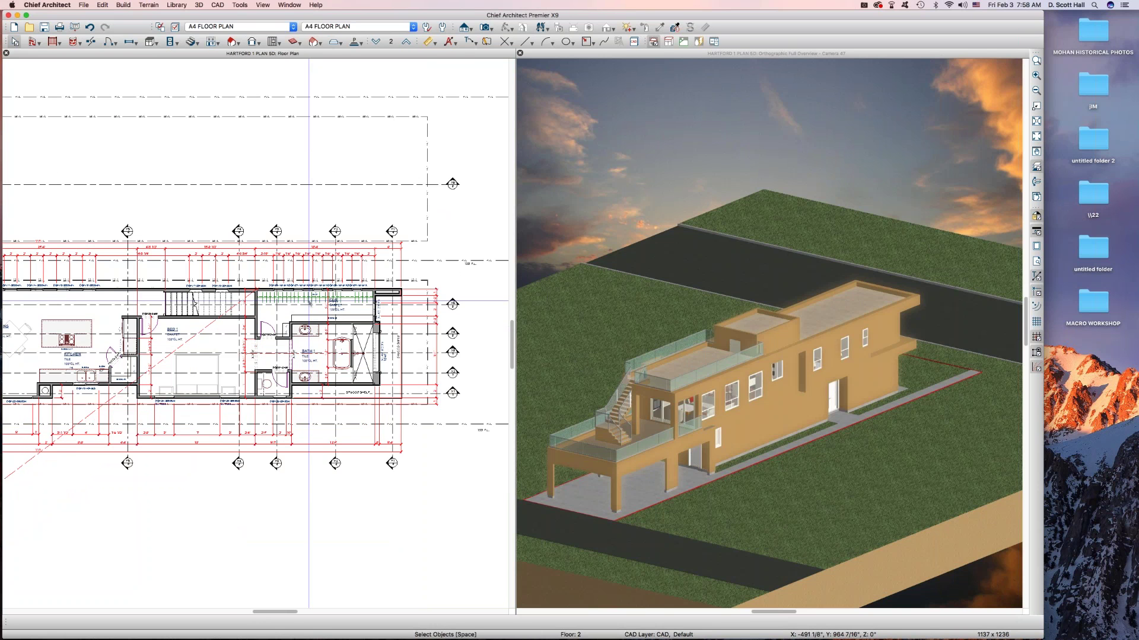
scroll(389, 365, "down", 1)
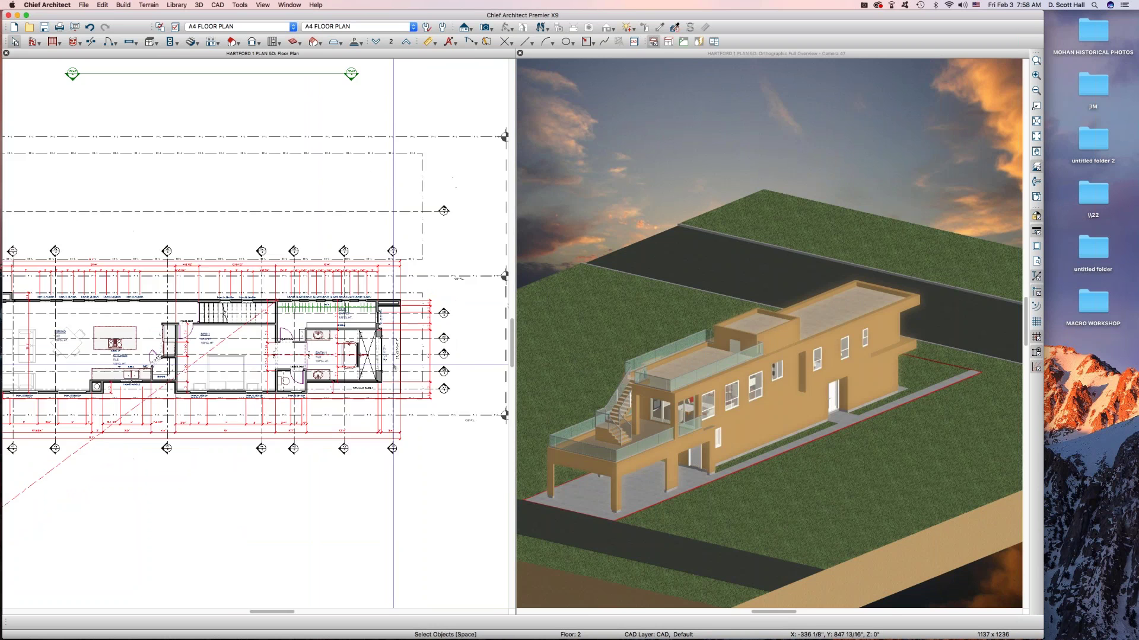
scroll(390, 364, "down", 1)
scroll(390, 366, "down", 1)
scroll(321, 383, "down", 1)
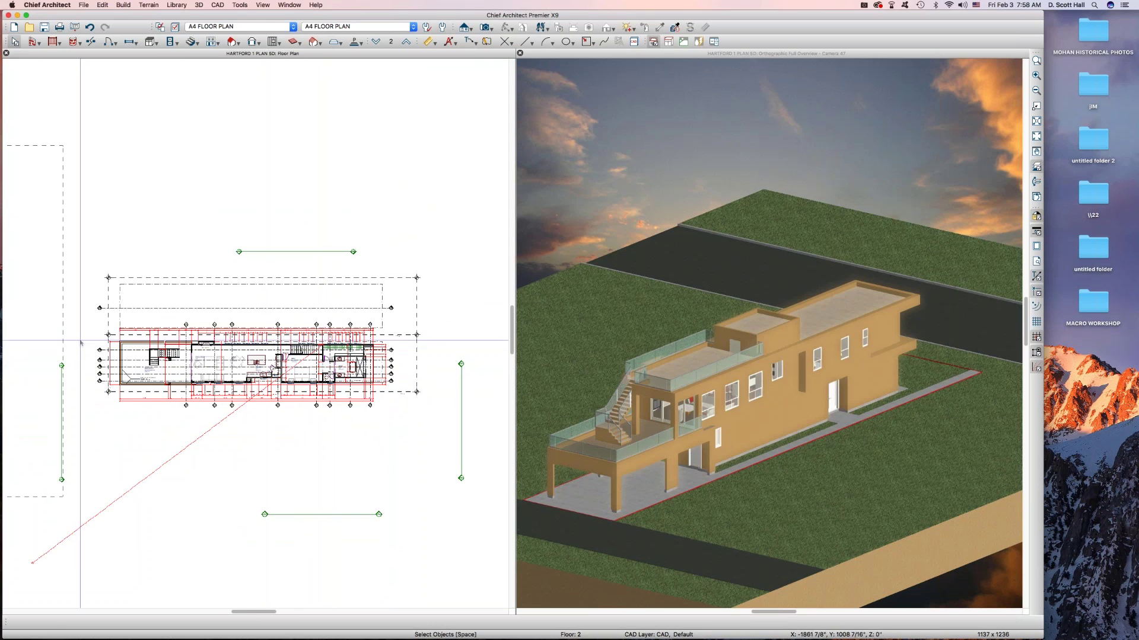
scroll(79, 347, "up", 1)
scroll(108, 333, "up", 1)
scroll(109, 334, "up", 1)
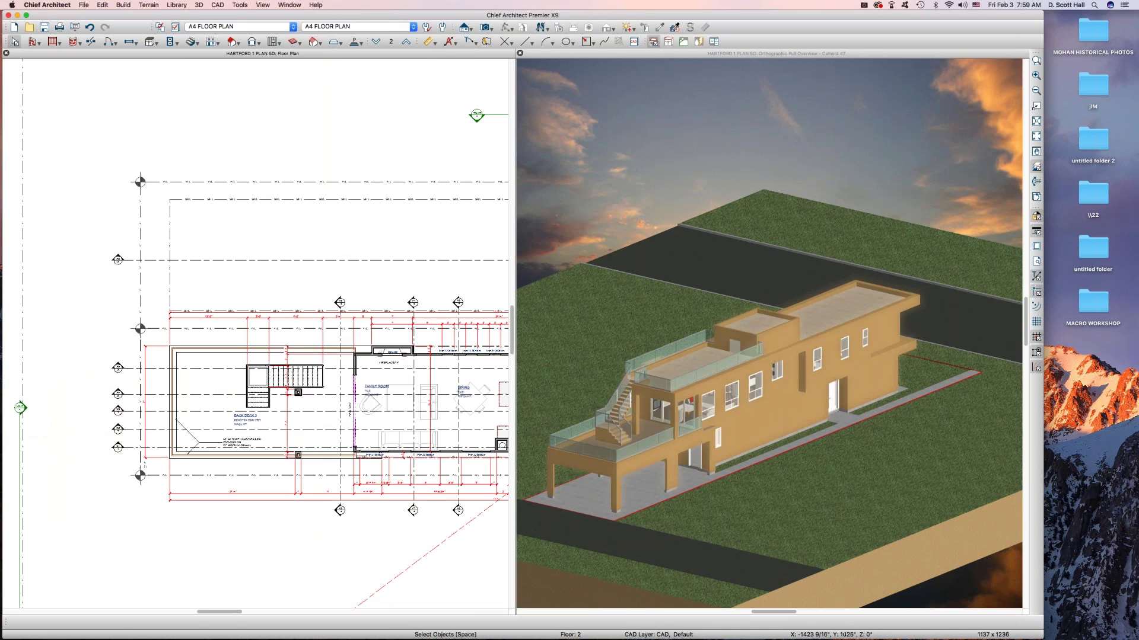
Draw a rectangular roof plane over the carport on Floor 1, then return to Floor 2
key("Page_Down")
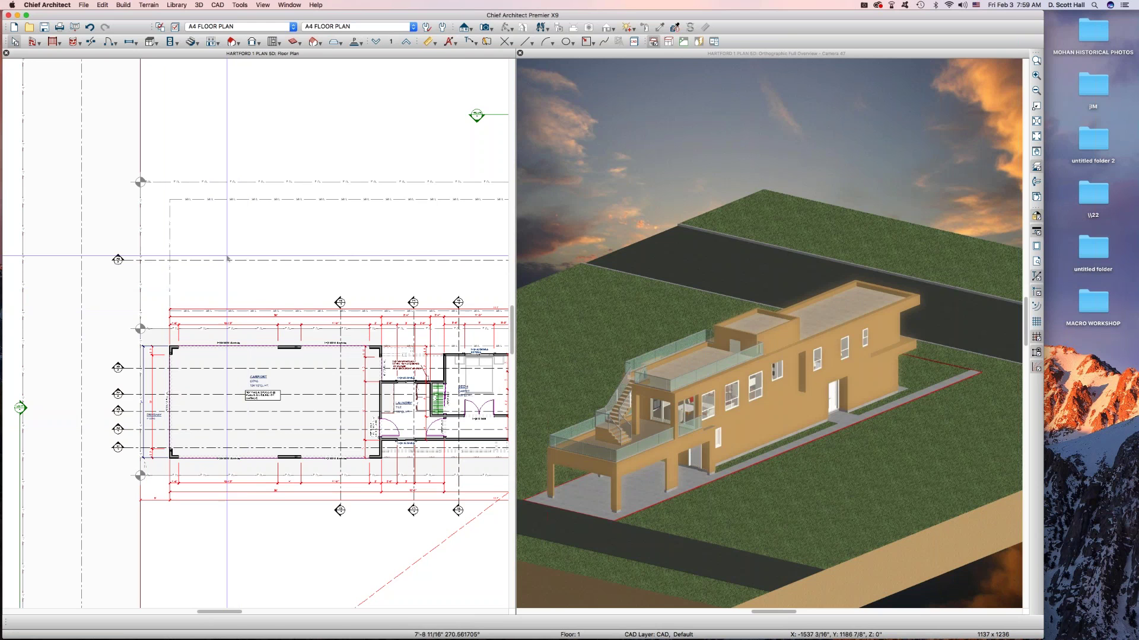
left_click(233, 41)
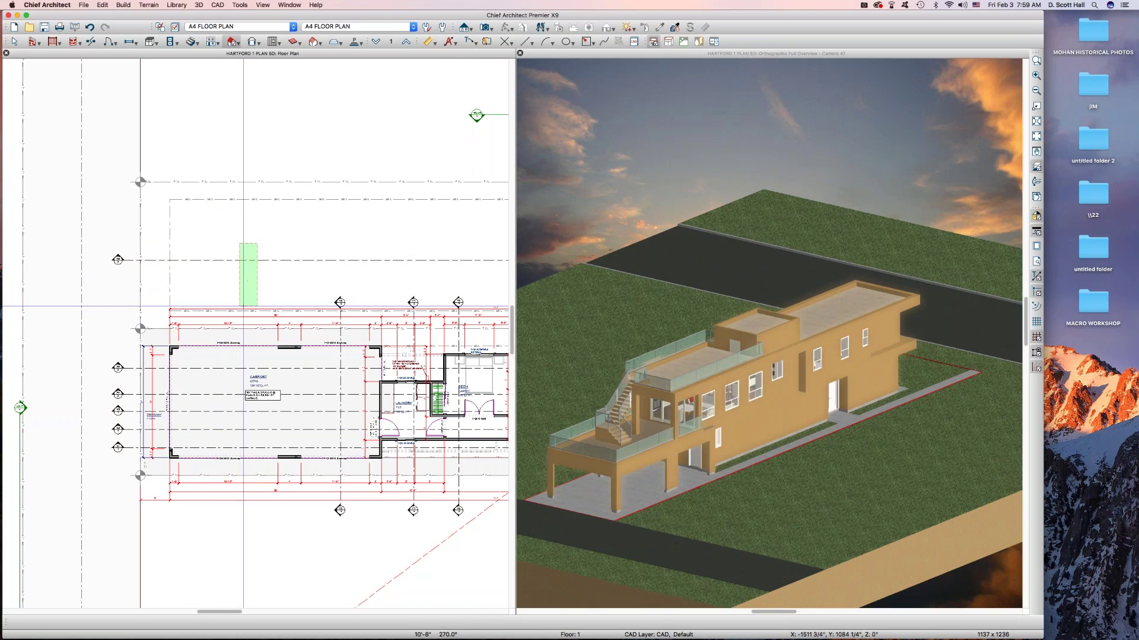
left_click_drag(215, 289, 206, 289)
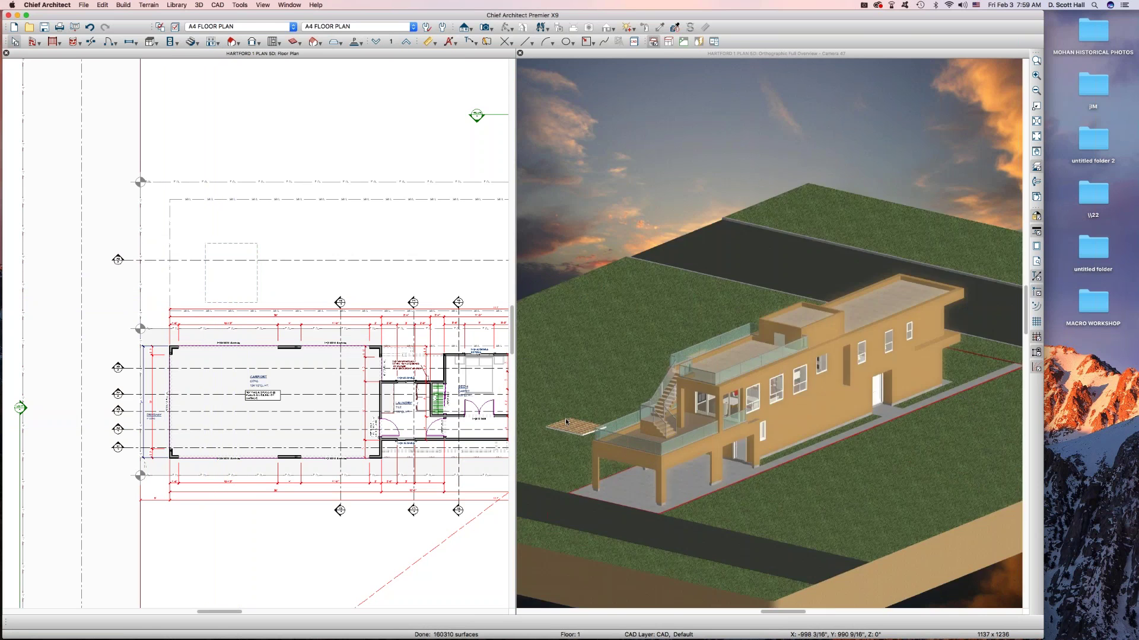
scroll(570, 427, "up", 1)
scroll(570, 428, "up", 3)
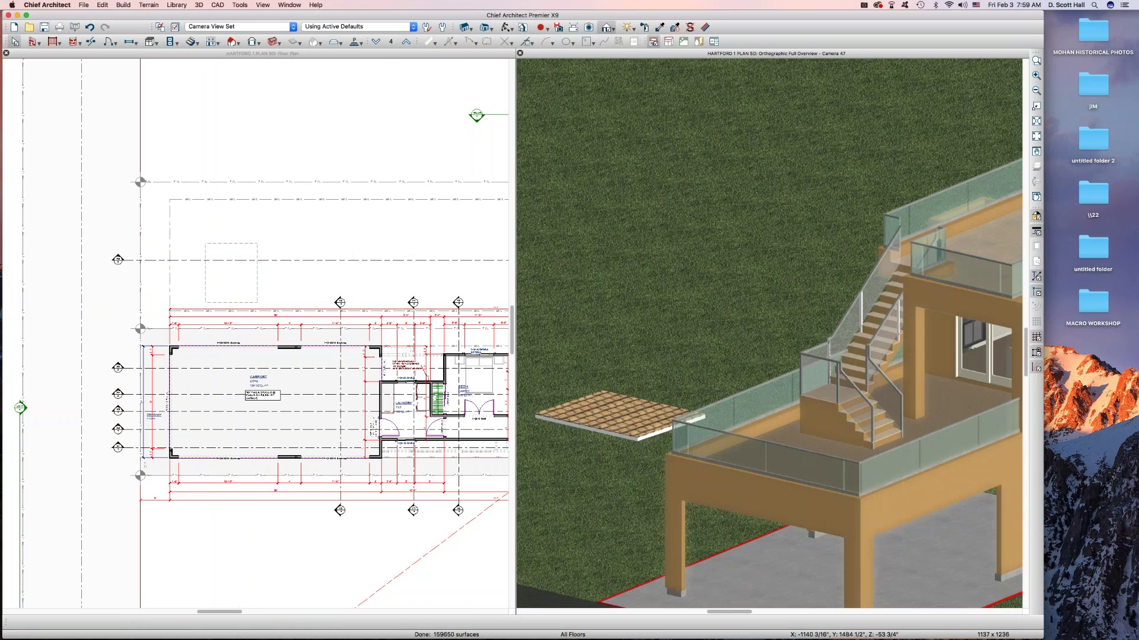
left_click(208, 214)
left_click(406, 42)
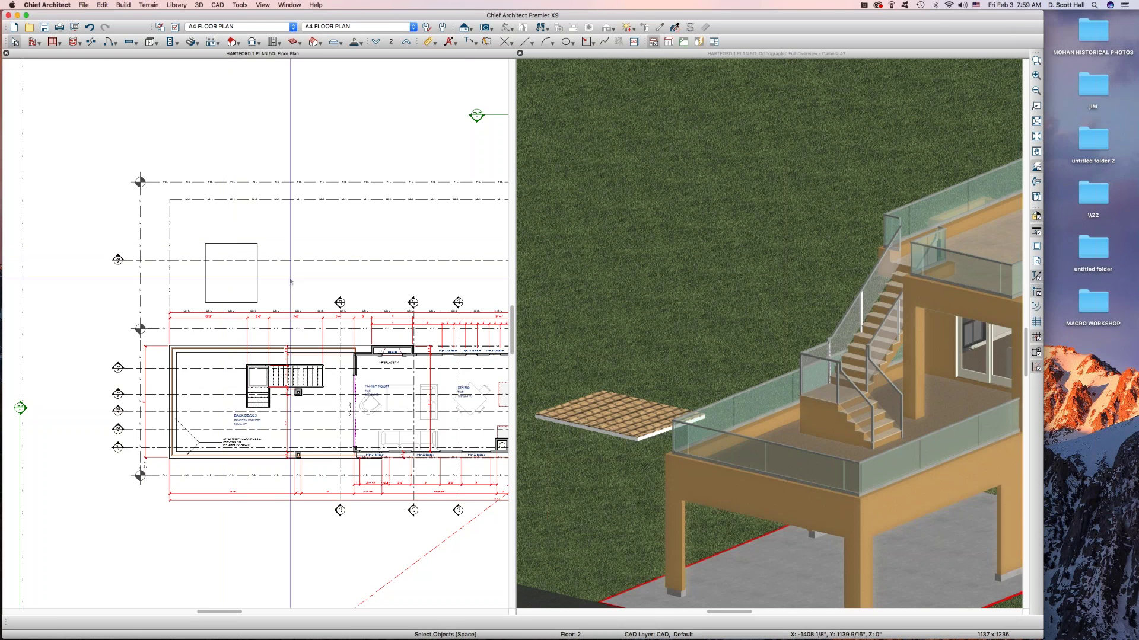
On Floor 1, delete the roof plane over the carport, then bring up the layer set list
left_click(378, 42)
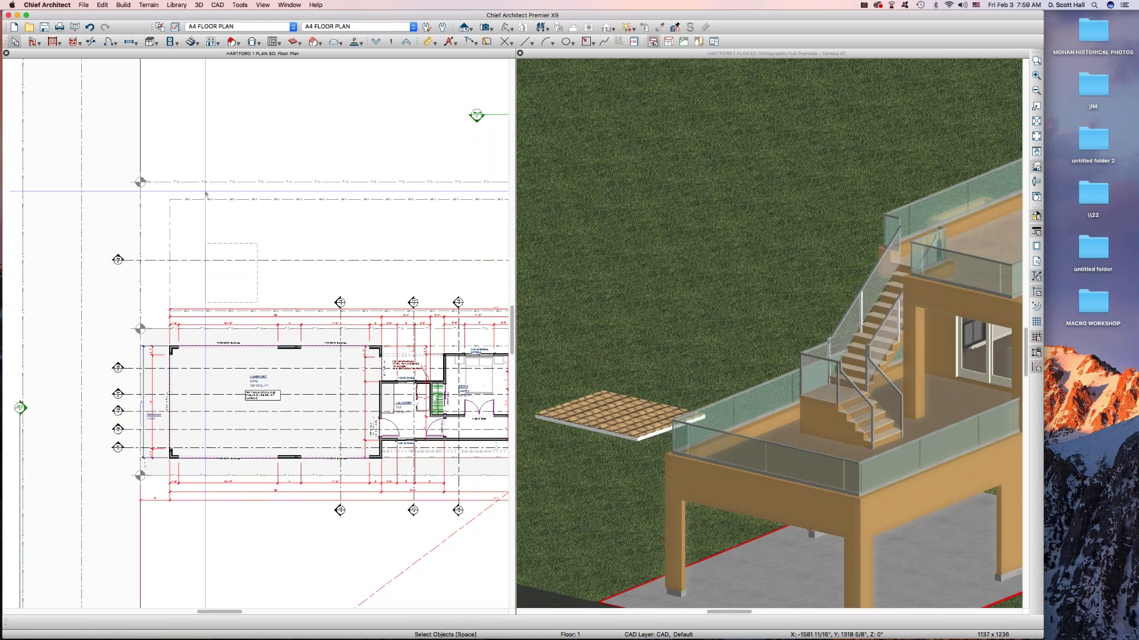
left_click(230, 242)
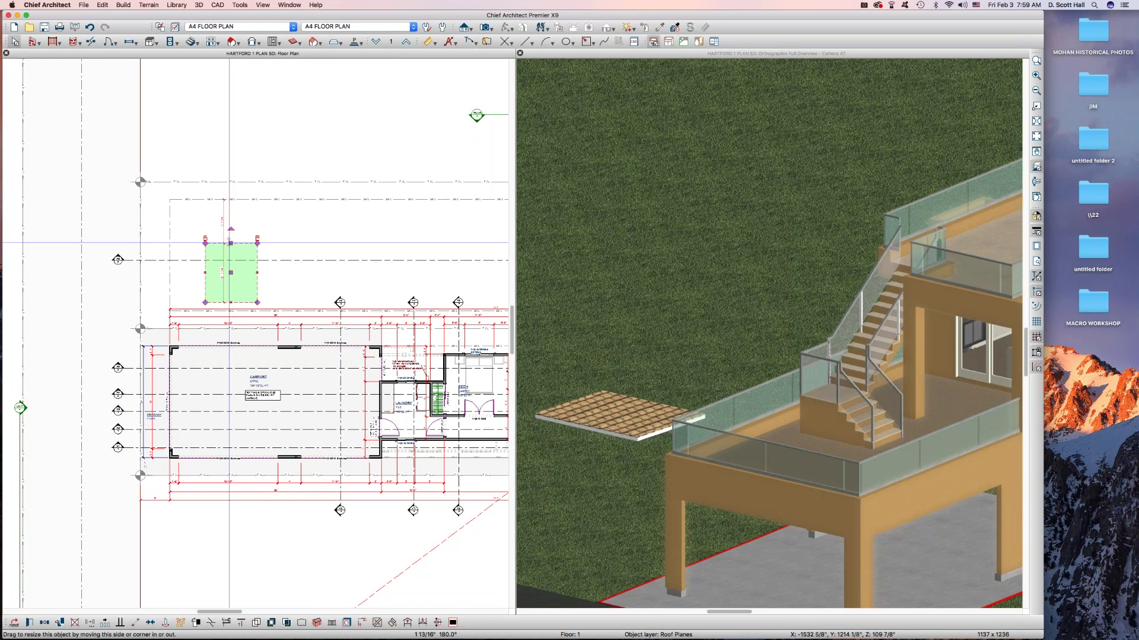
key("Delete")
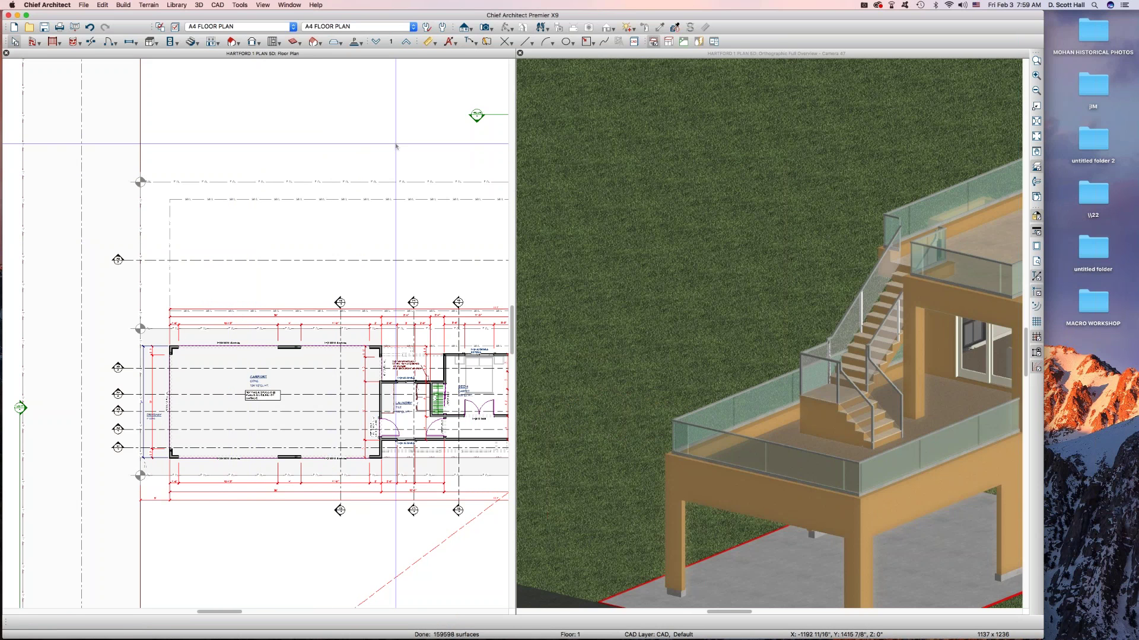
left_click(377, 28)
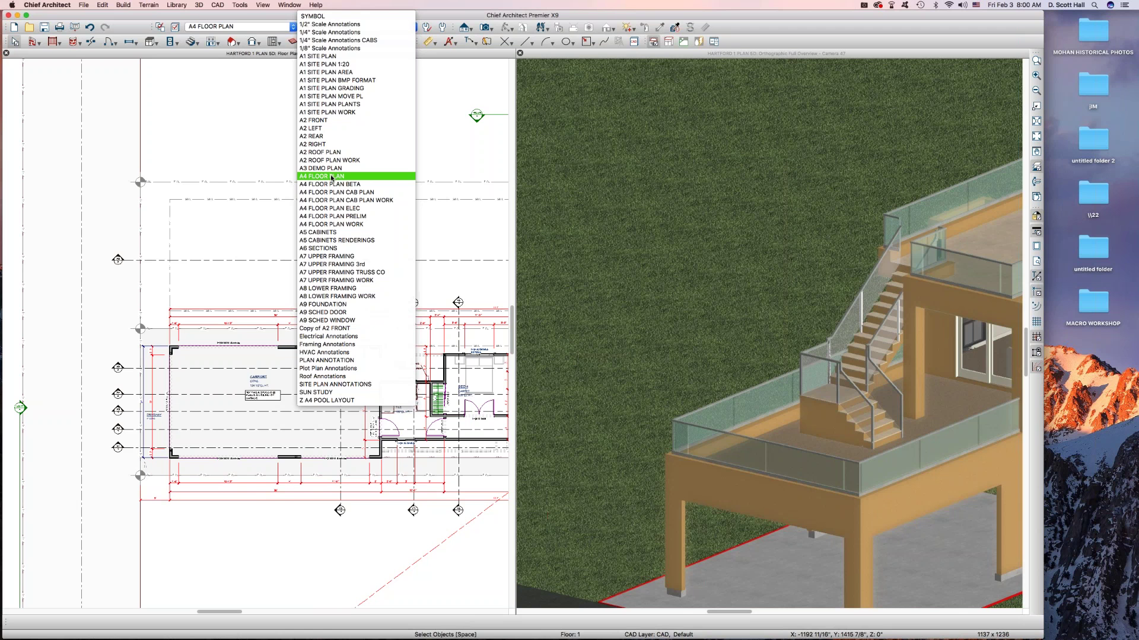
Pick A4 FLOOR PLAN from the layer set list for the first-floor carport plan
left_click(301, 176)
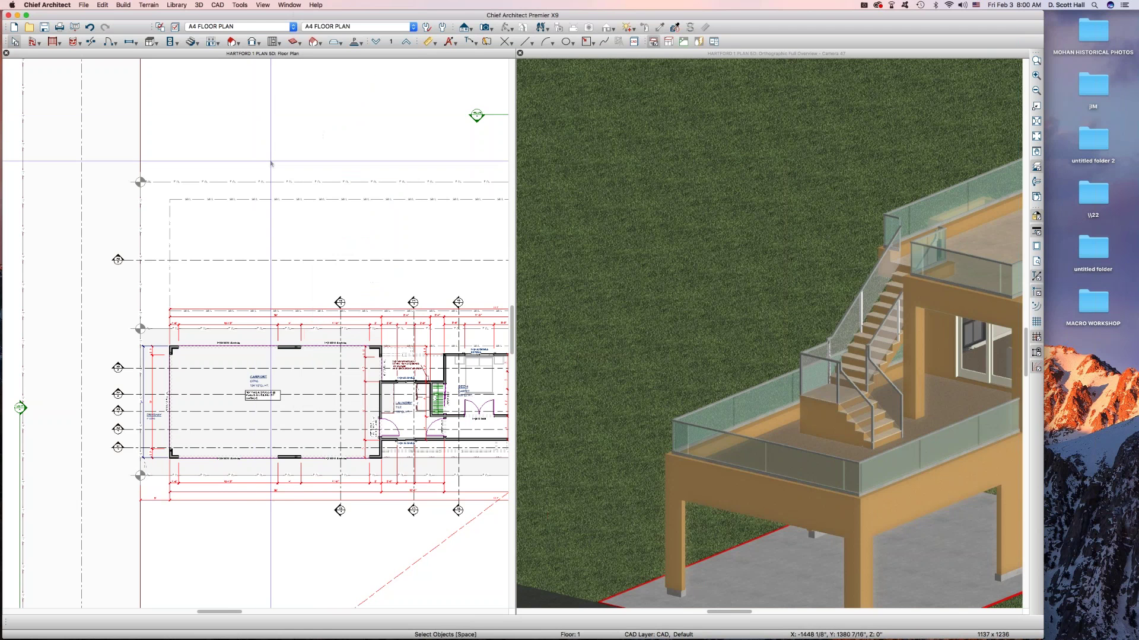